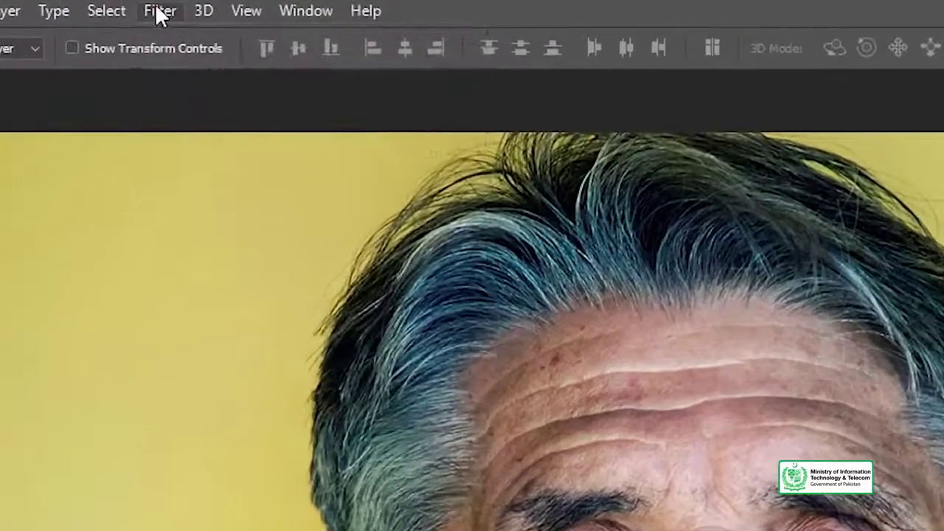
Step: Open the Filter menu to list filters for the portrait layer
left_click(149, 6)
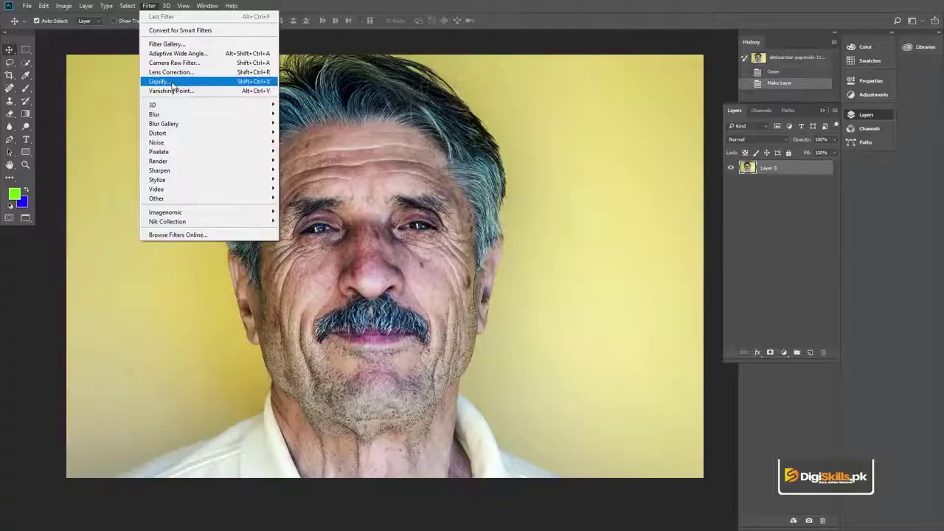
Step: Launch the Liquify filter on the elderly man's portrait
left_click(172, 83)
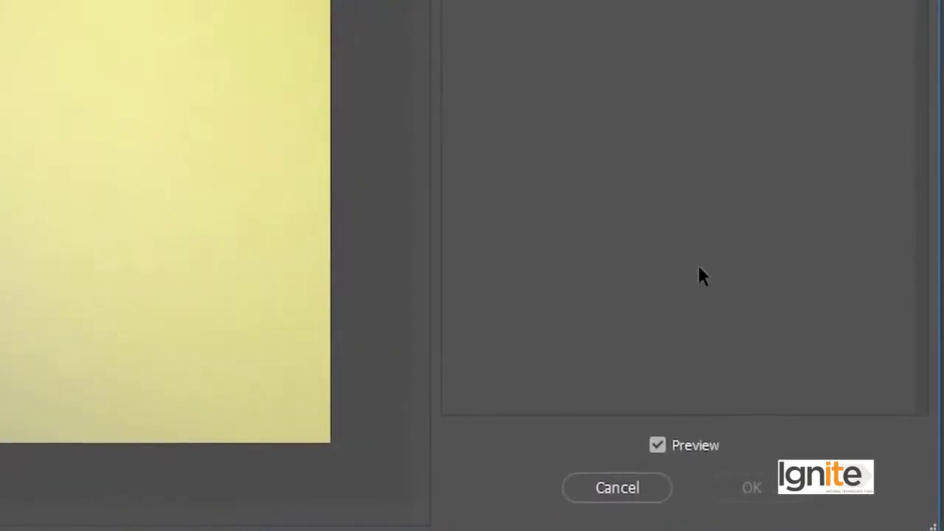
left_click(660, 450)
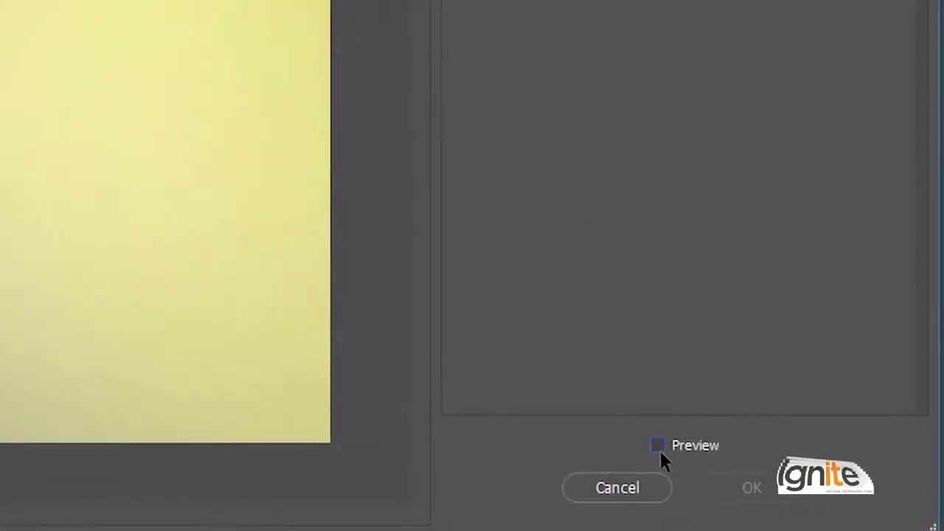
left_click(660, 445)
left_click(659, 446)
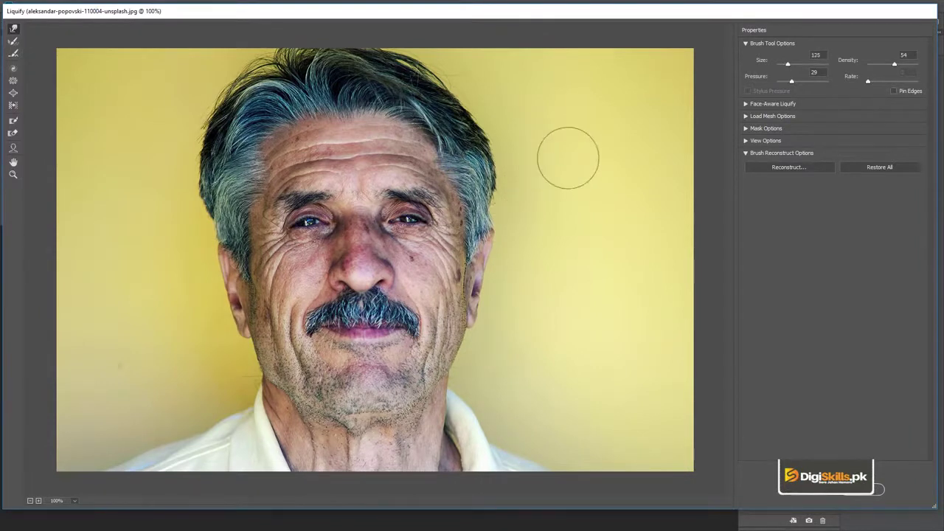
Step: Adjust the Liquify brush to size 90 and density 10, using bracket keys and the slider
key("bracketright")
key("bracketright")
key("bracketleft")
key("bracketleft")
key("bracketleft")
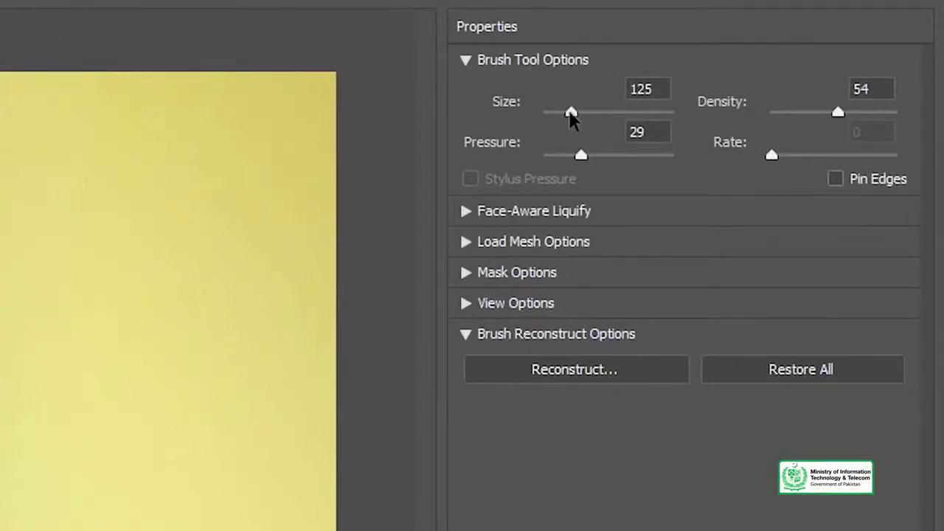
left_click_drag(584, 116, 644, 118)
left_click(588, 115)
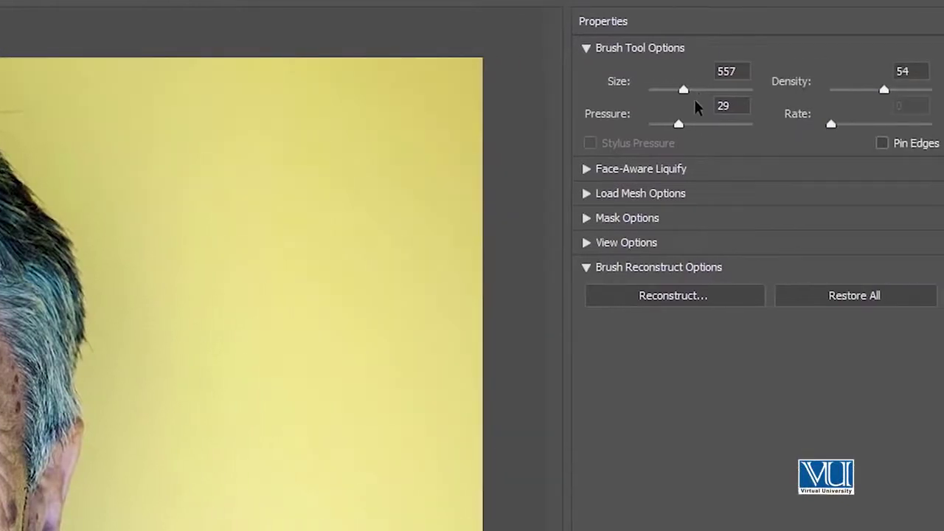
left_click_drag(670, 90, 665, 89)
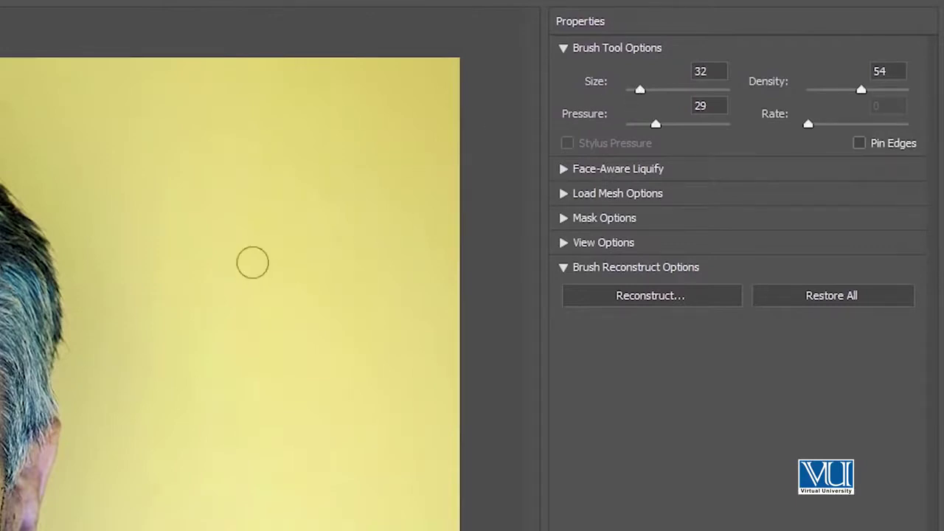
key("bracketright")
key("bracketright")
key("bracketright")
key("bracketright")
key("bracketright")
key("bracketright")
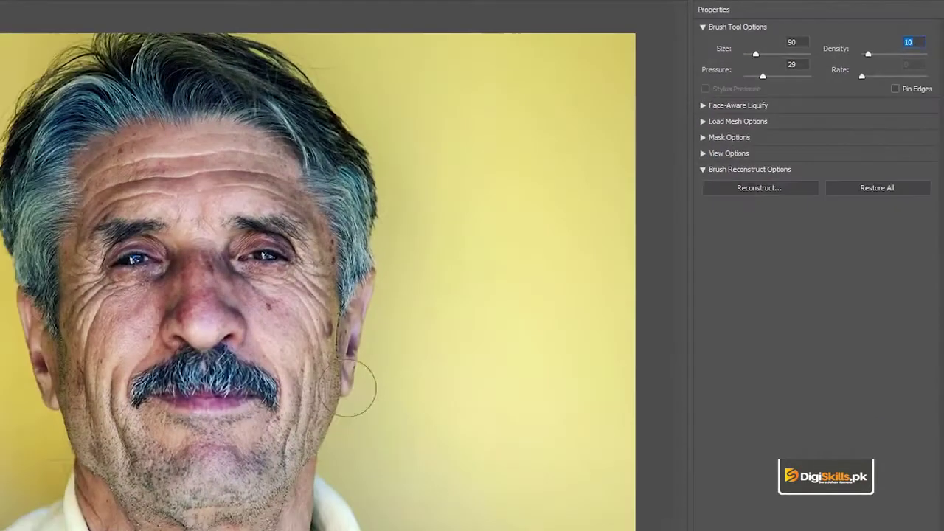
Step: Raise the Liquify brush size to 125 and density to about 72
key("bracketright")
key("bracketright")
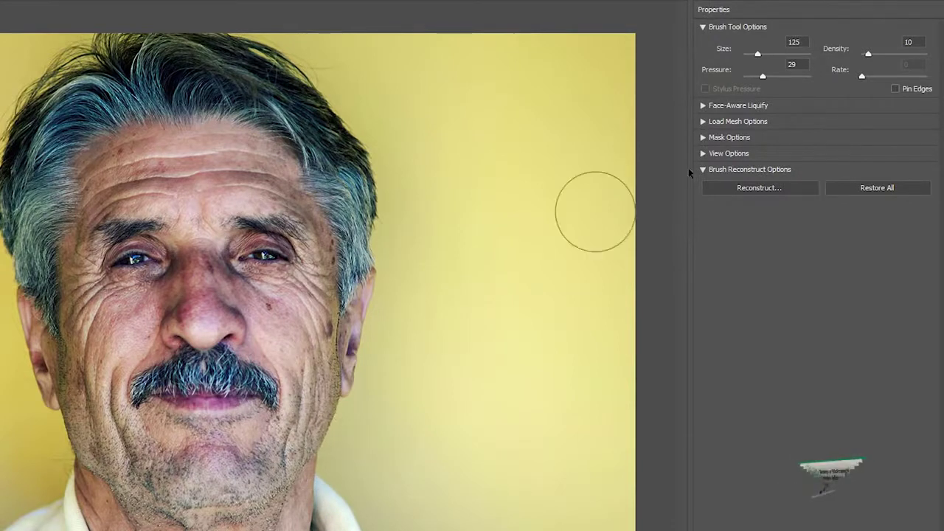
left_click_drag(869, 54, 908, 57)
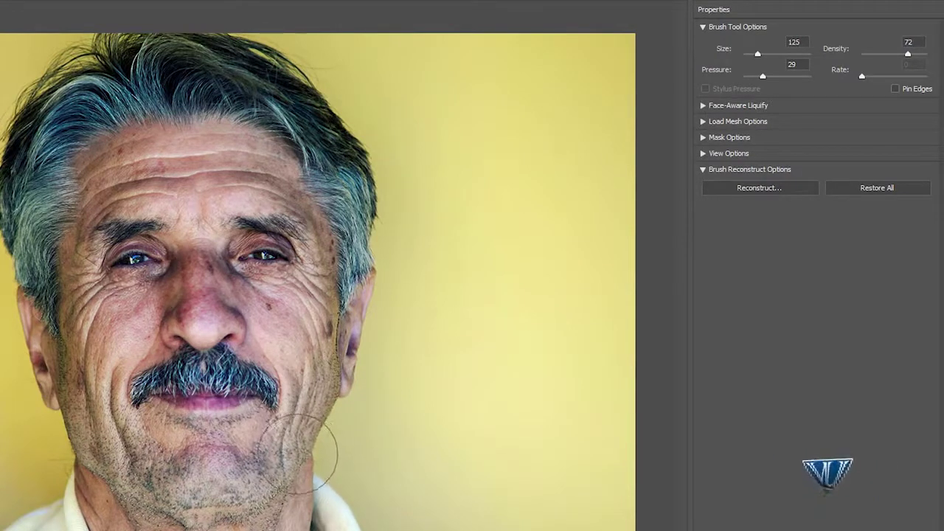
key("ctrl+alt+space")
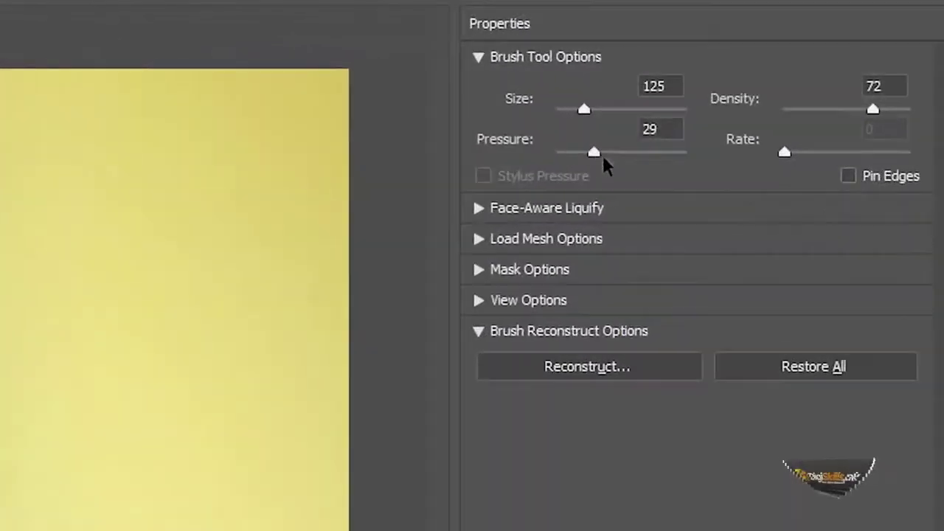
Step: Drag the brush Pressure slider from 29 up to 62
left_click_drag(764, 77, 769, 78)
left_click_drag(608, 161, 637, 173)
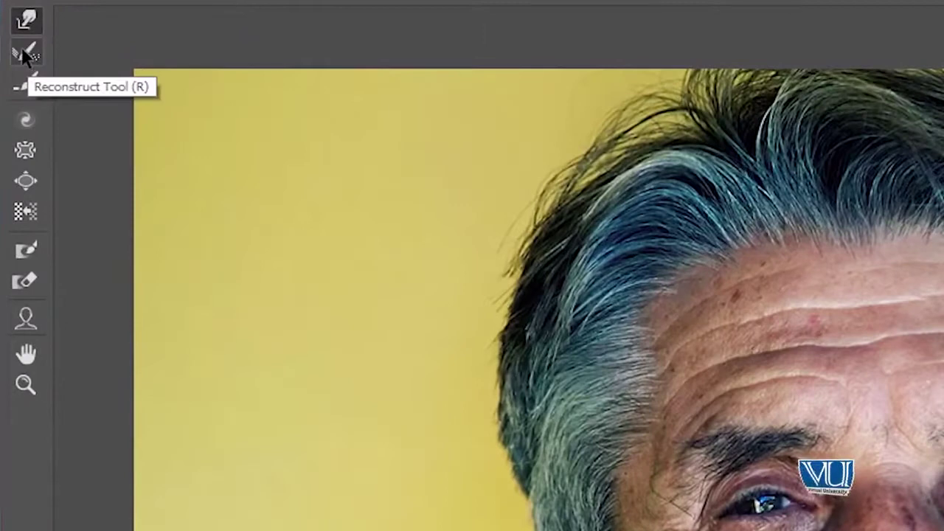
Step: Push the hair's left edge inward with Forward Warp, then Restore All distortions
left_click(25, 56)
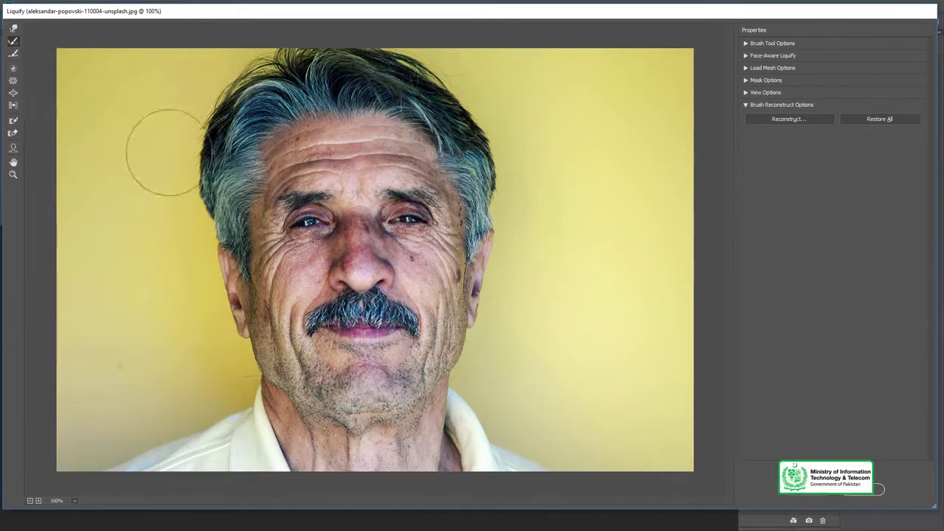
left_click(13, 28)
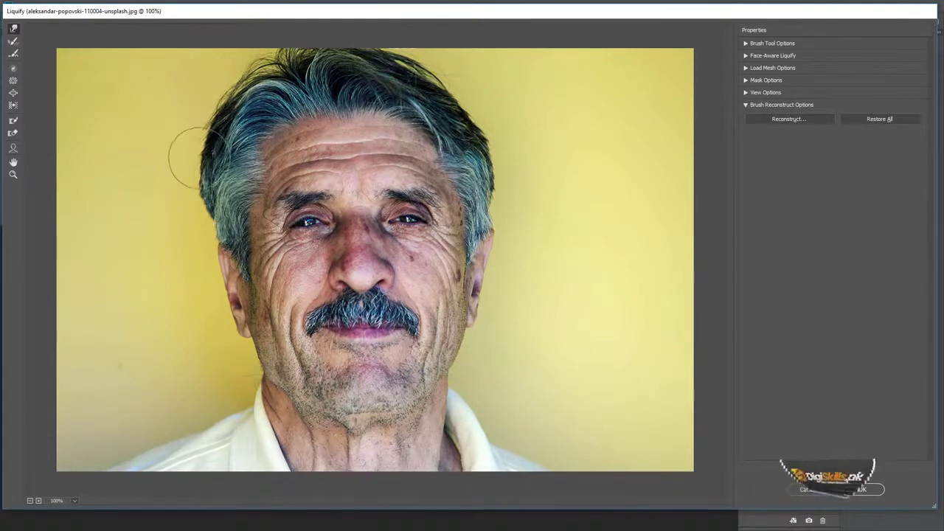
left_click_drag(197, 177, 205, 243)
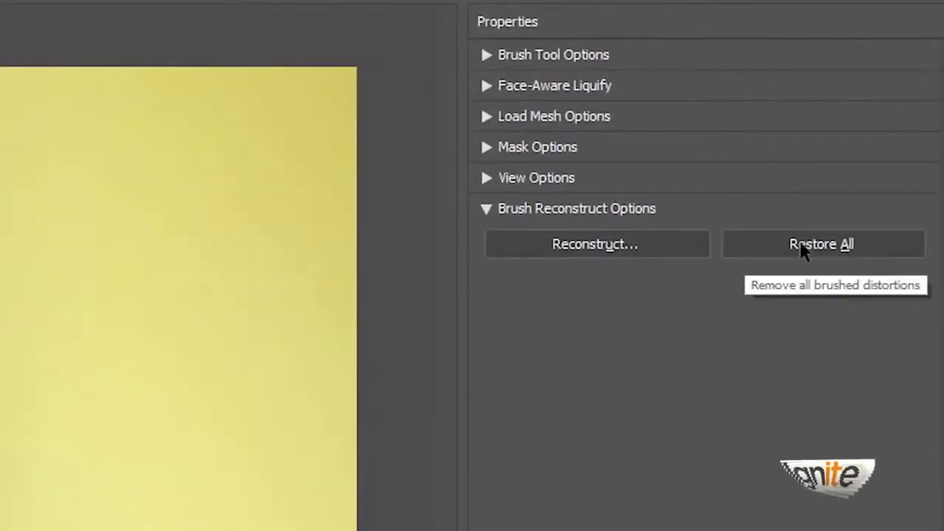
left_click(800, 240)
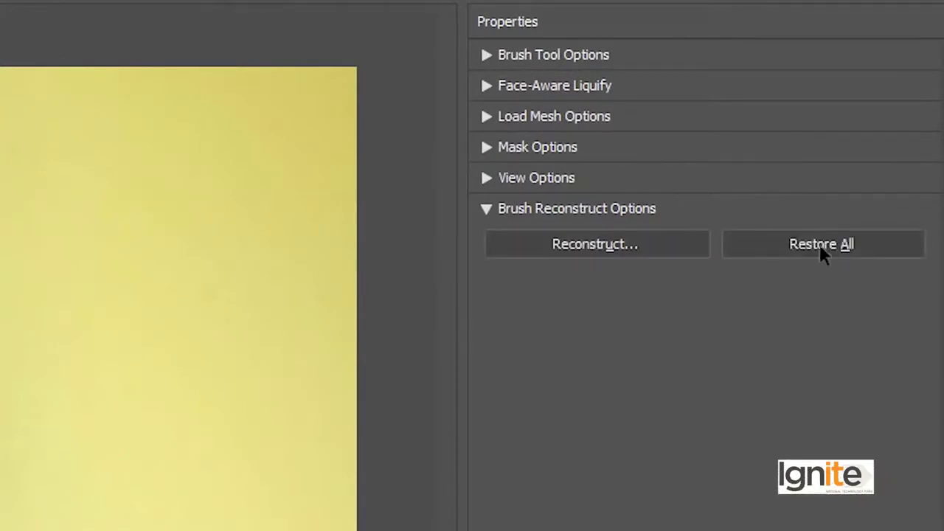
left_click(823, 247)
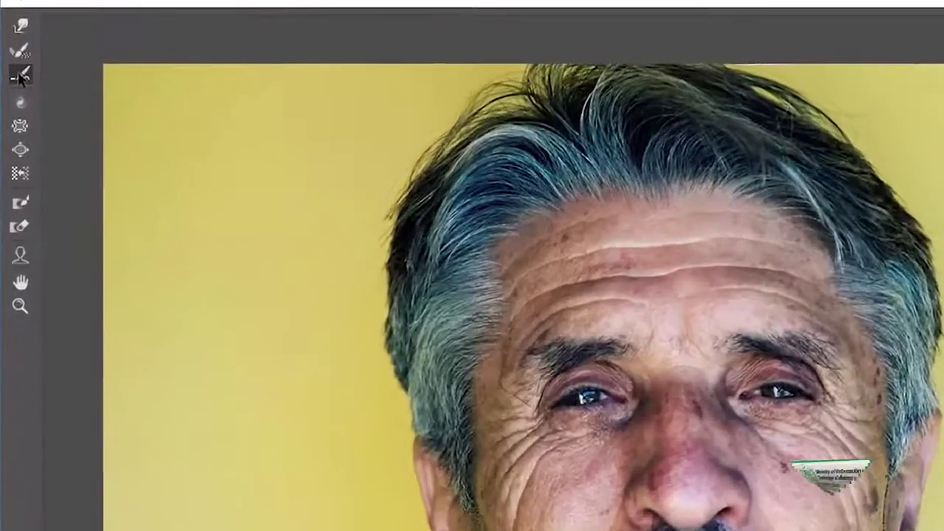
Step: Brush the hair's left edge back to its original shape with the Reconstruct Tool
left_click(21, 77)
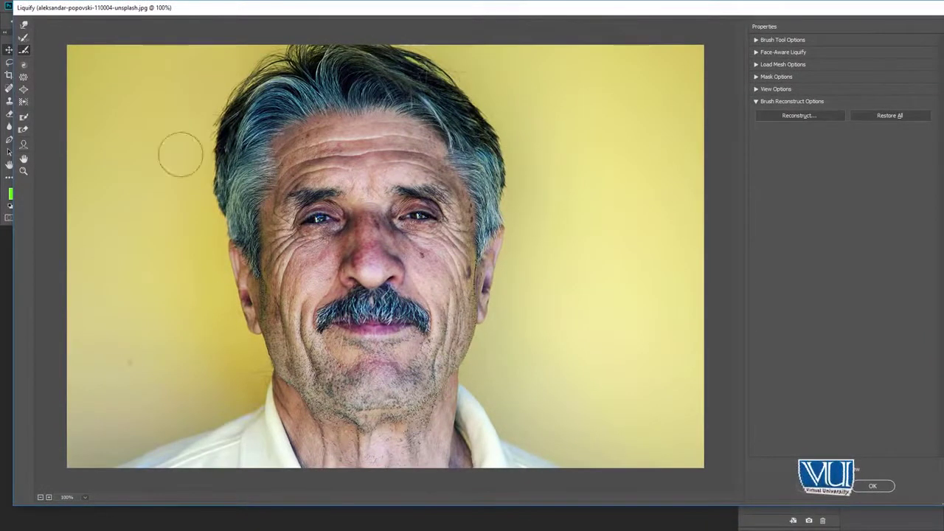
left_click_drag(212, 131, 214, 240)
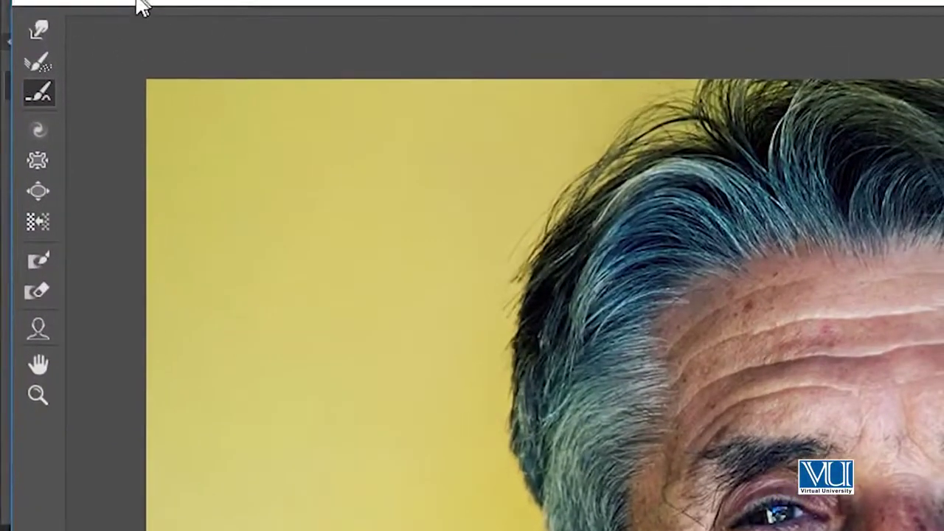
left_click(28, 134)
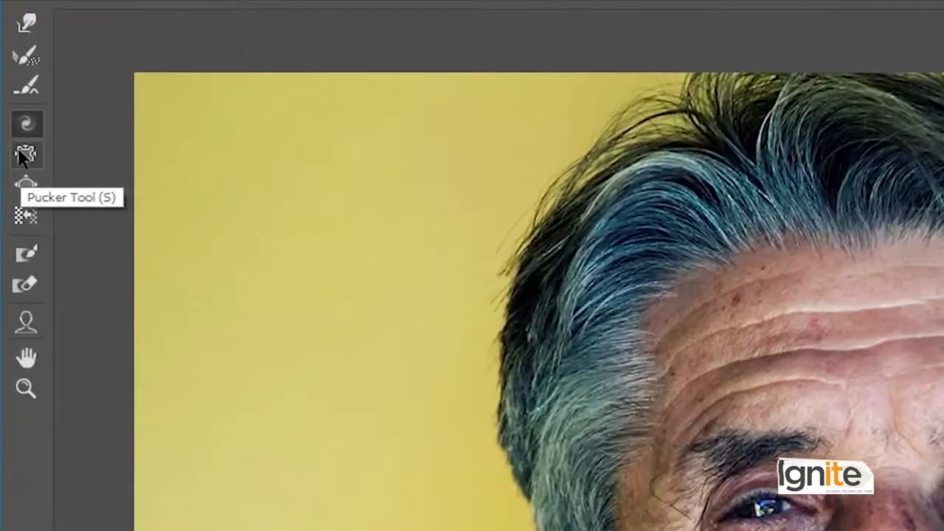
Step: Try the Pucker Tool on the left eye, then undo the shrink
left_click(25, 155)
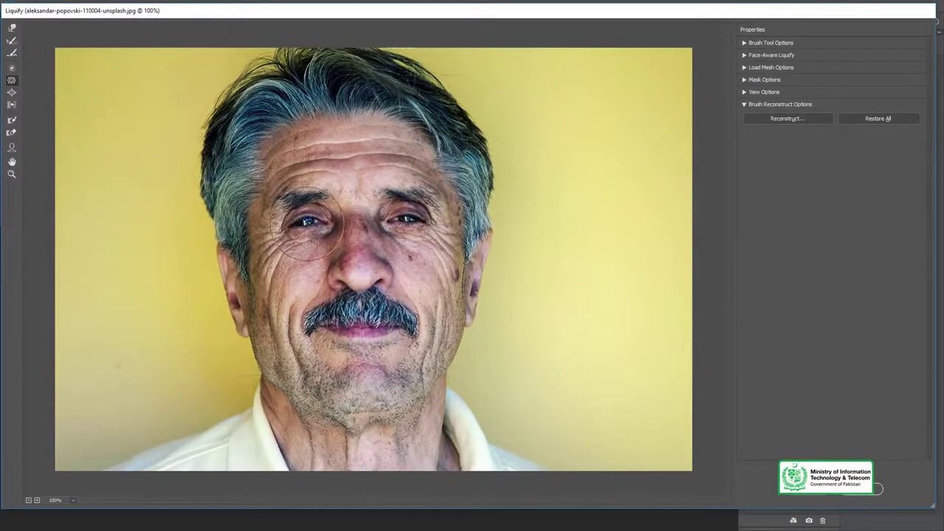
left_click_drag(307, 224, 306, 224)
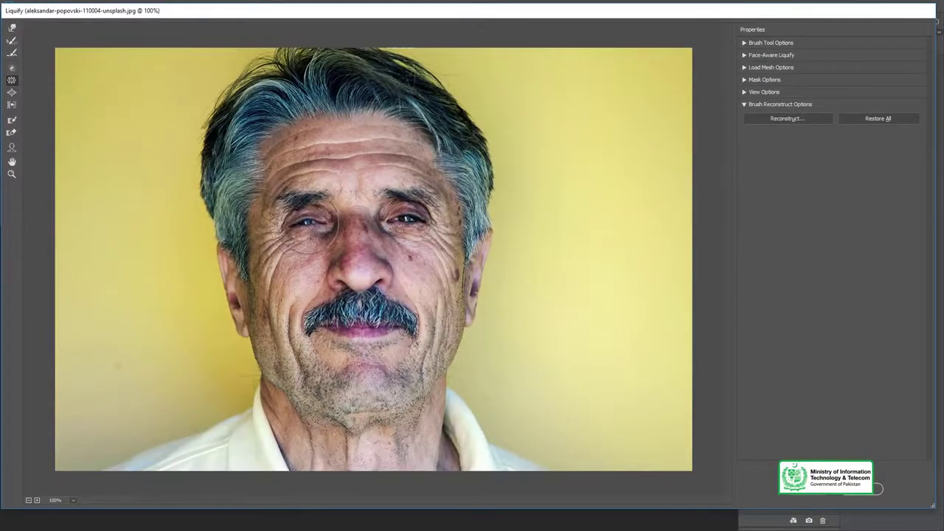
key("ctrl+z")
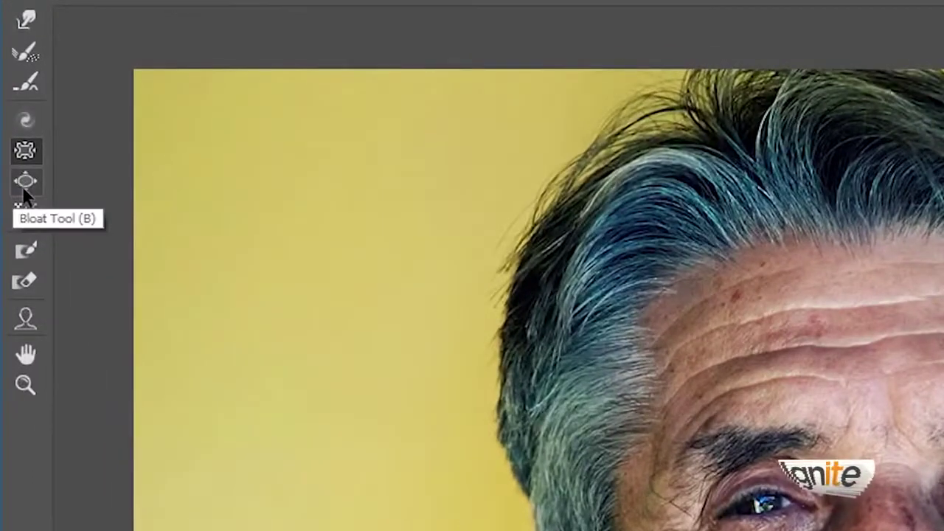
Step: Slightly enlarge both eyes and the nose with the Bloat Tool
left_click(24, 184)
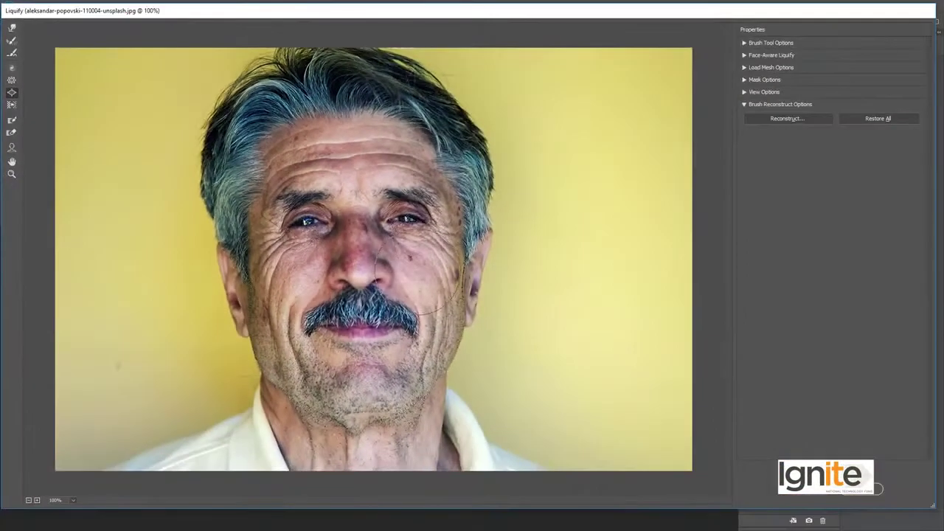
left_click(407, 212)
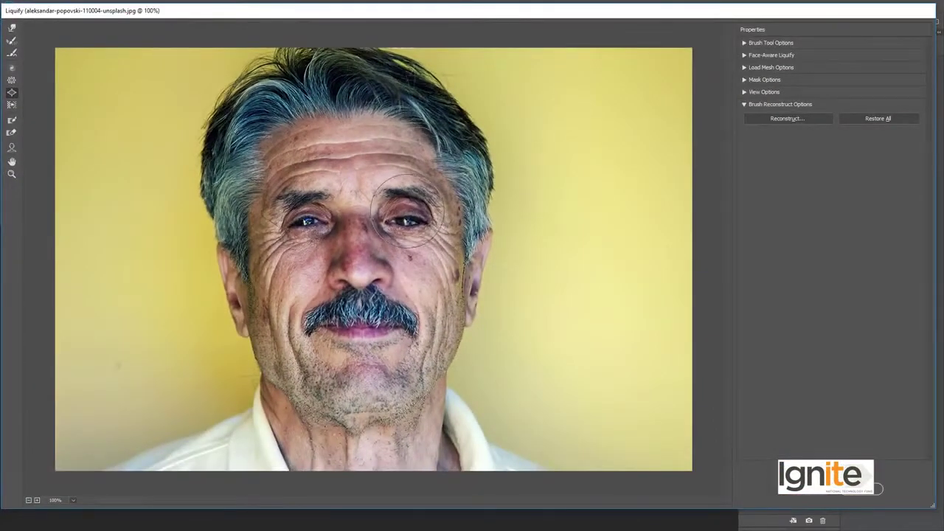
left_click(308, 220)
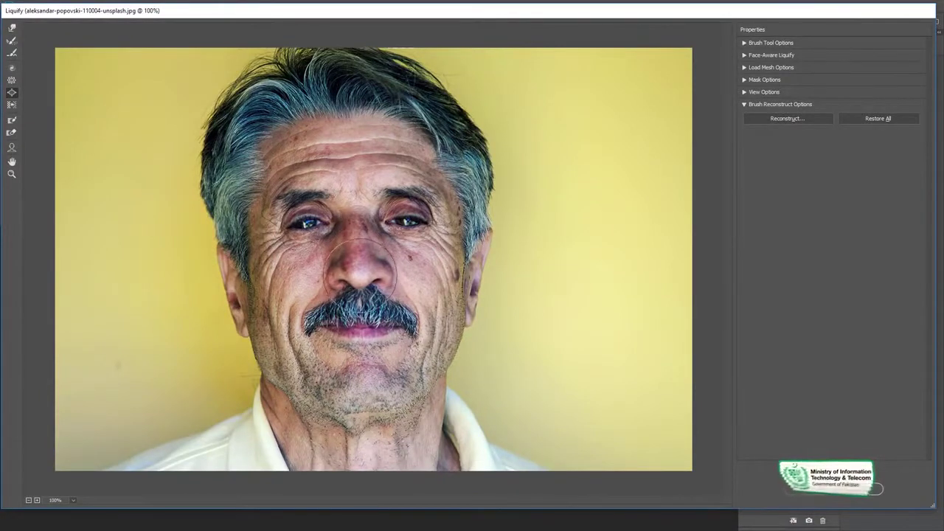
left_click(360, 276)
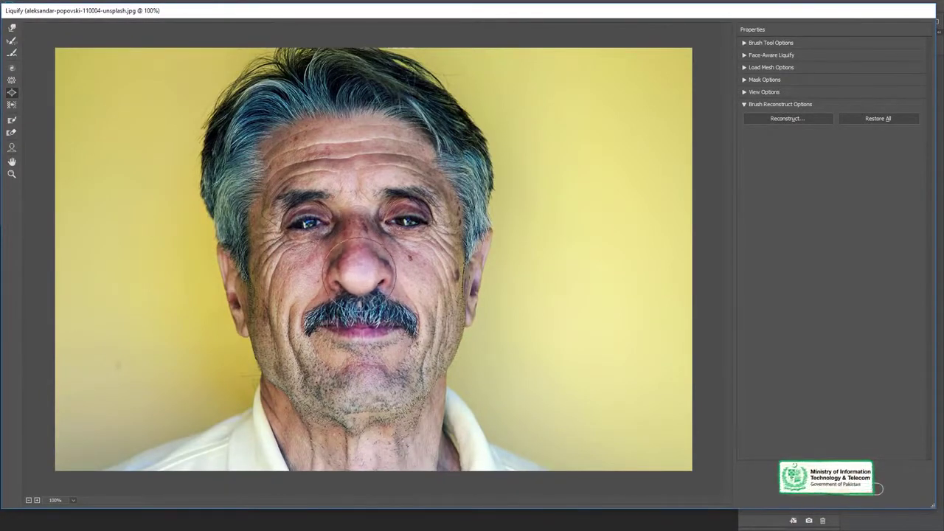
Step: Step back those edits, then re-enlarge only the right eye and the nose
key("ctrl+alt+z")
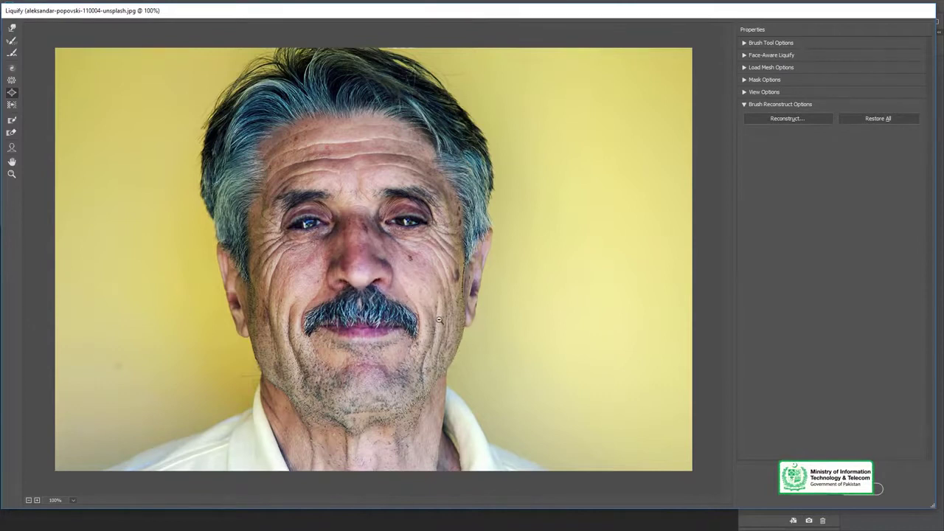
key("ctrl+alt+z")
key("ctrl+alt+z")
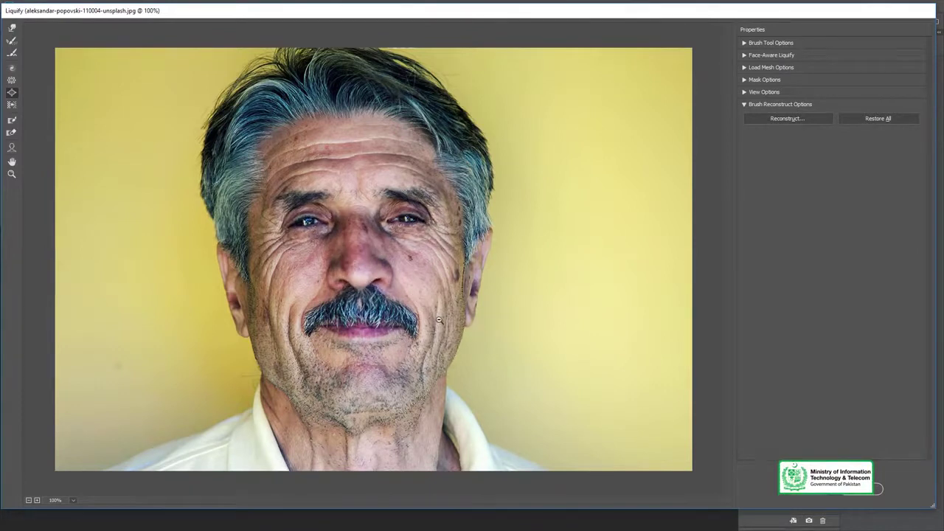
left_click(407, 213)
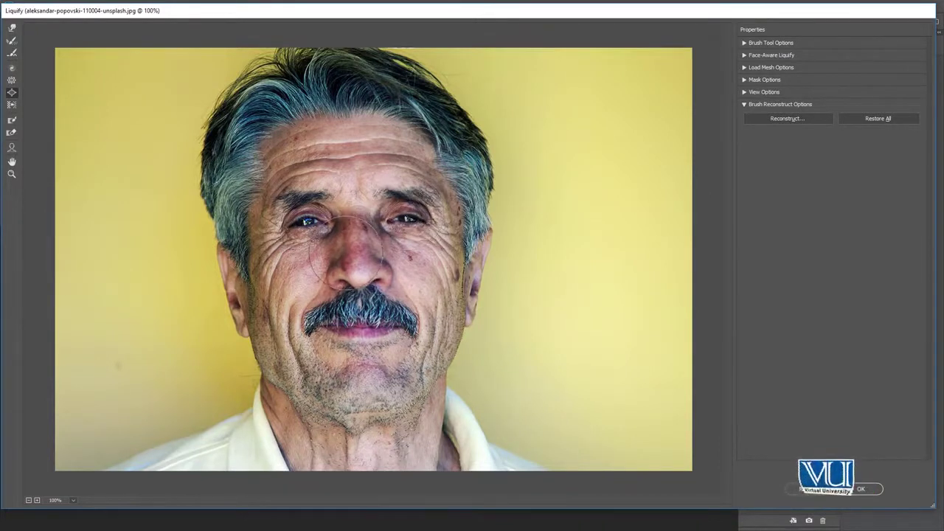
left_click(361, 271)
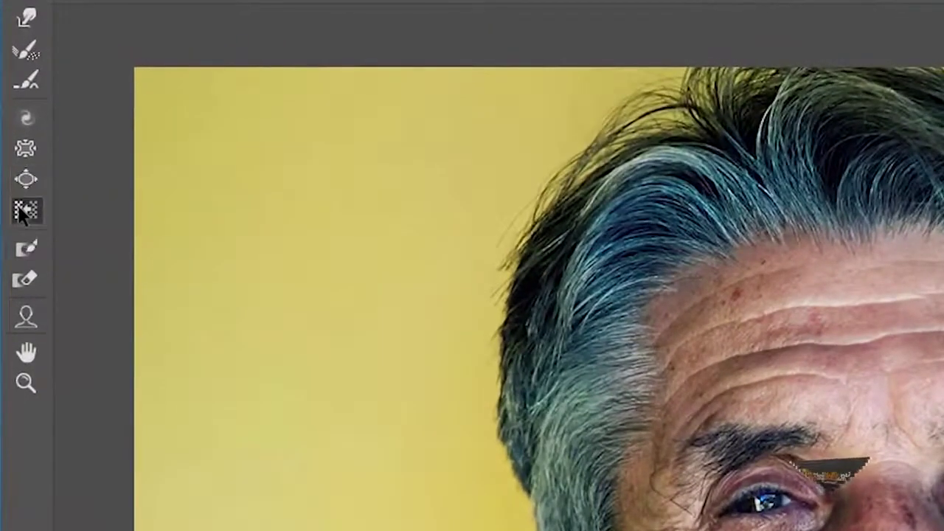
left_click(23, 212)
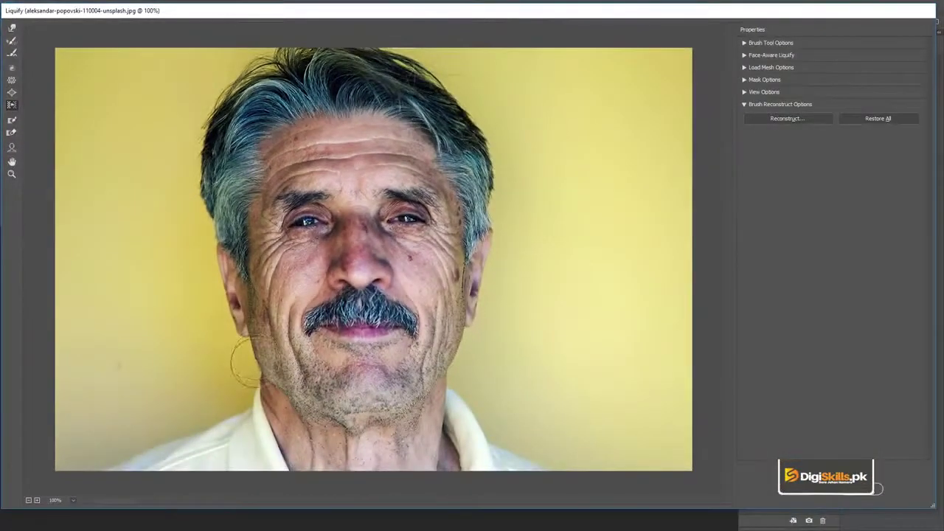
left_click_drag(246, 360, 224, 250)
key("ctrl+z")
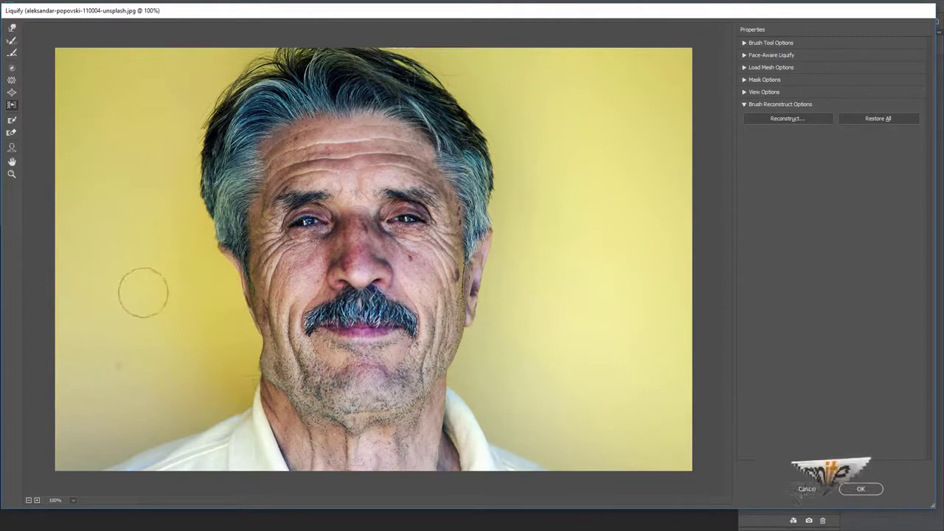
key("ctrl+z")
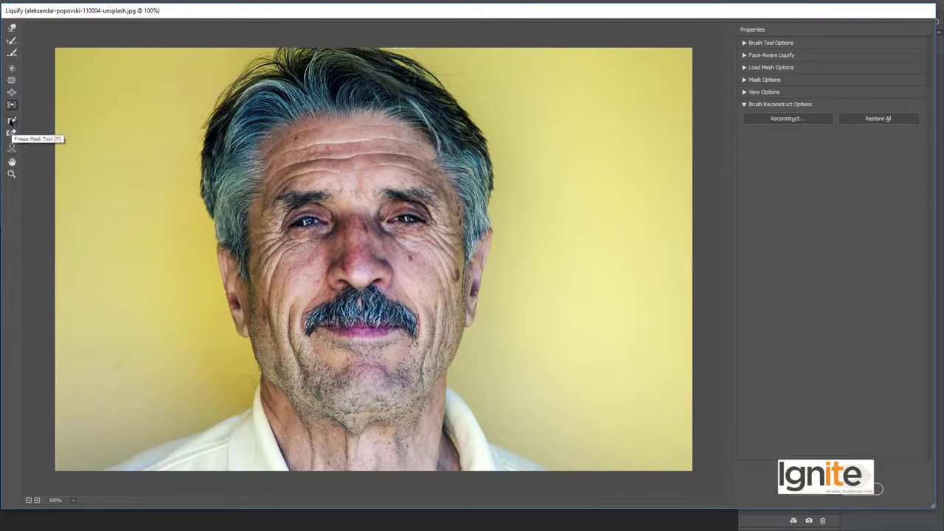
Step: Zoom the Liquify preview to 200% on the mouth, chin and jaw
left_click(461, 384)
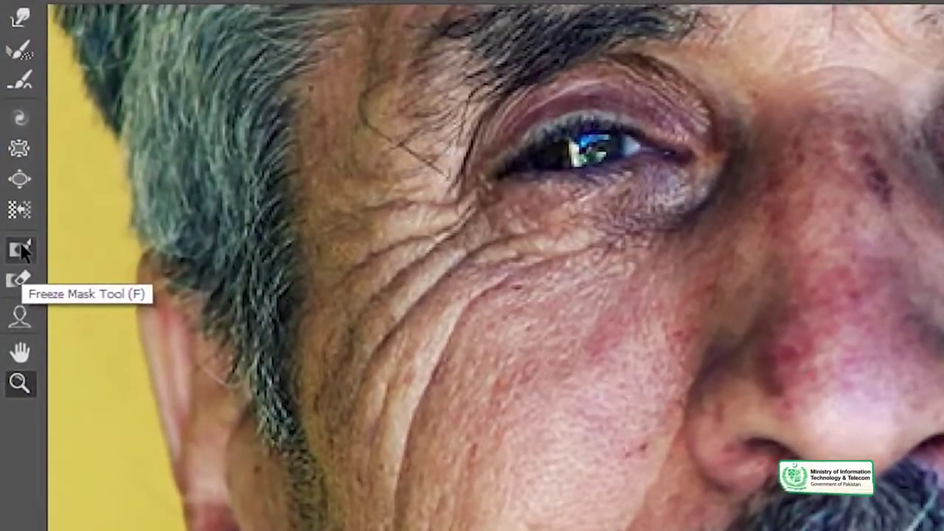
left_click(21, 250)
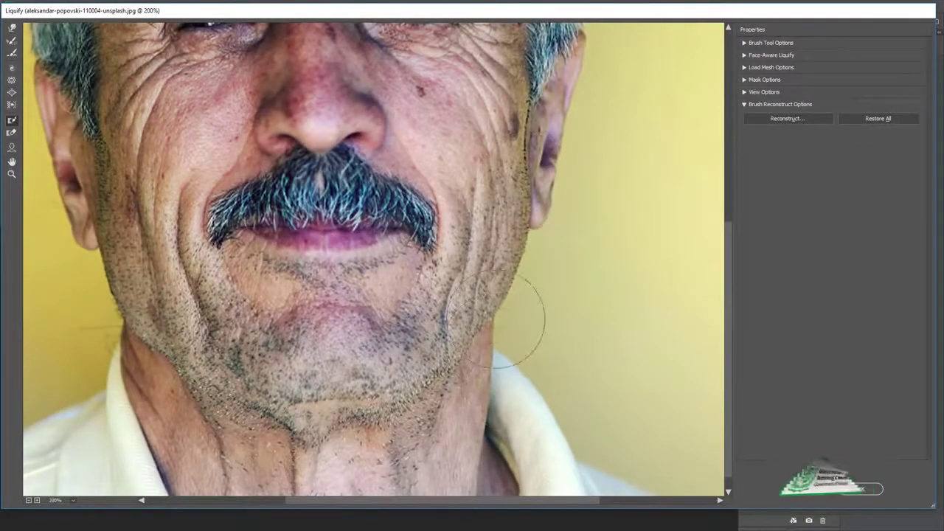
Step: Paint a freeze mask over the right-side neck down to the collar and over the ear
left_click_drag(528, 295, 501, 285)
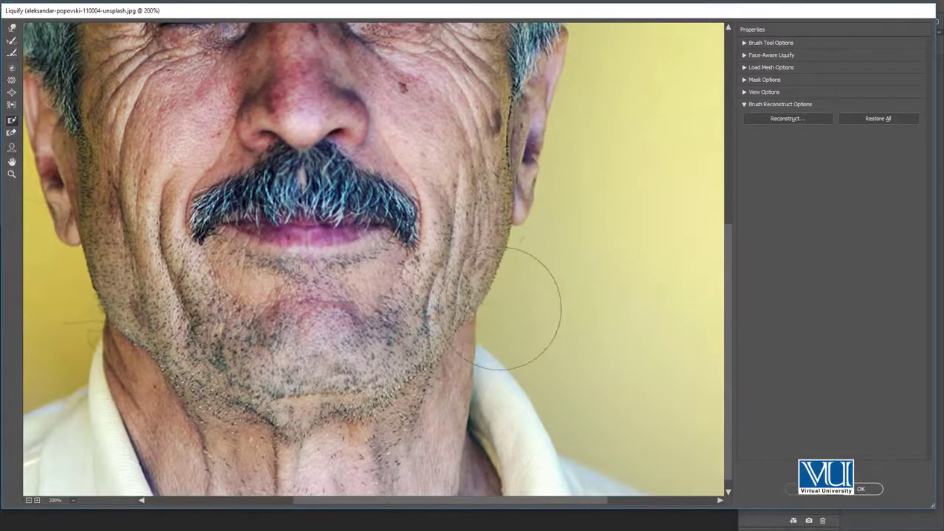
left_click(489, 388)
mouse_move(492, 393)
left_mouse_down()
mouse_move(531, 464)
mouse_move(491, 351)
left_mouse_up()
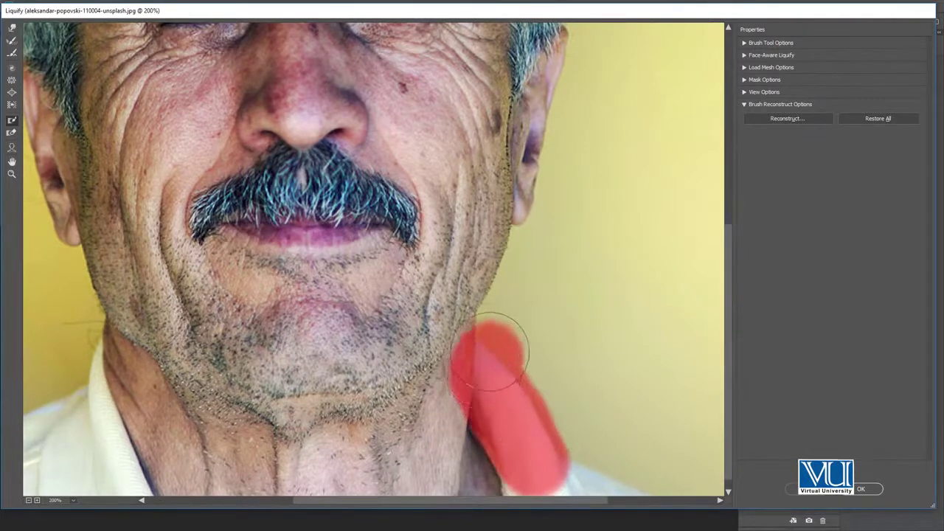
left_click(529, 189)
left_click_drag(535, 190, 517, 185)
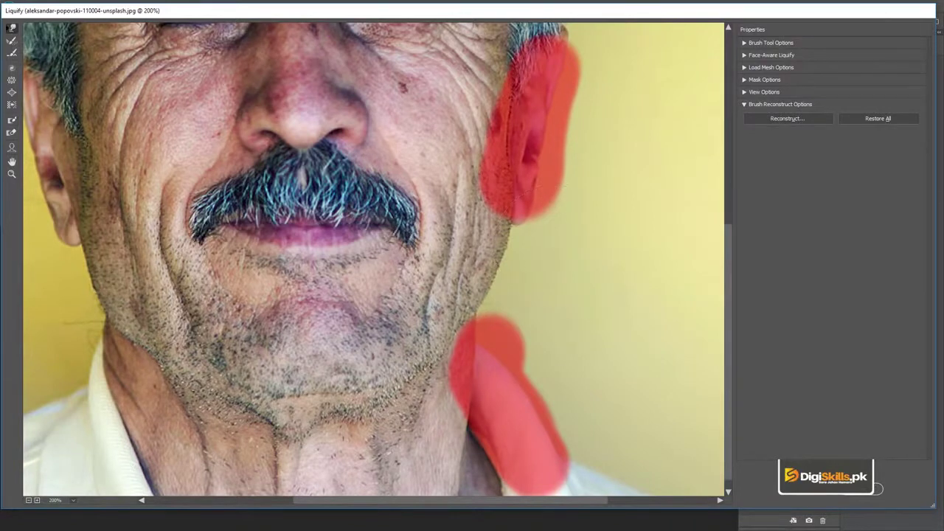
left_click(12, 29)
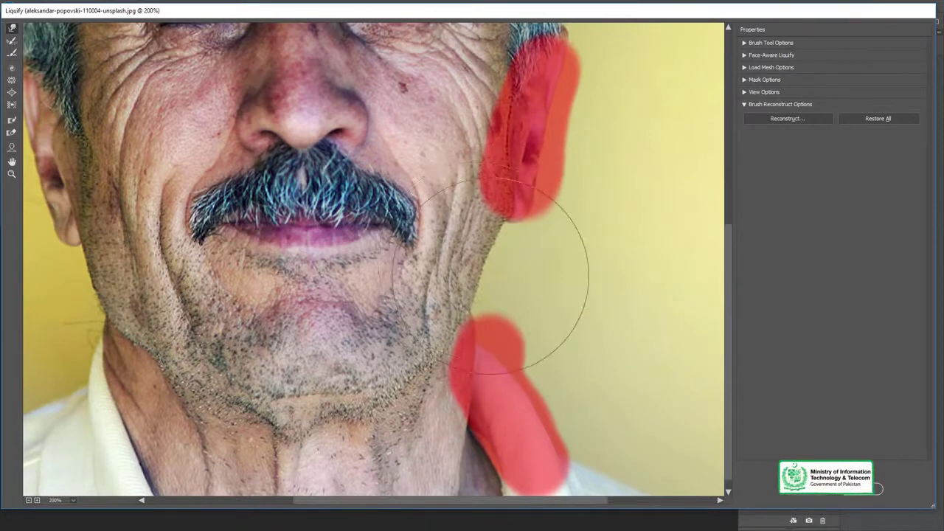
Step: Push the right jaw slightly outward, then thaw the freeze mask off the ear and neck
left_click_drag(450, 251, 480, 243)
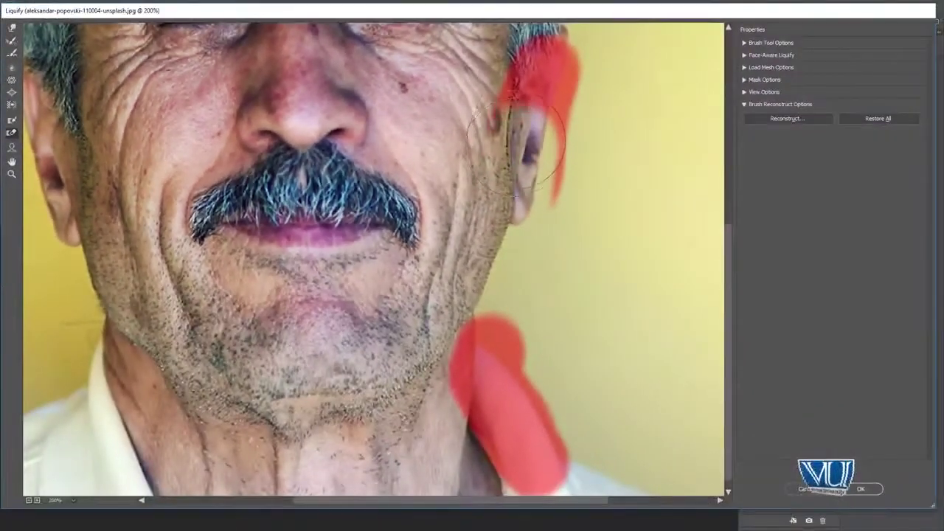
left_click_drag(546, 148, 561, 66)
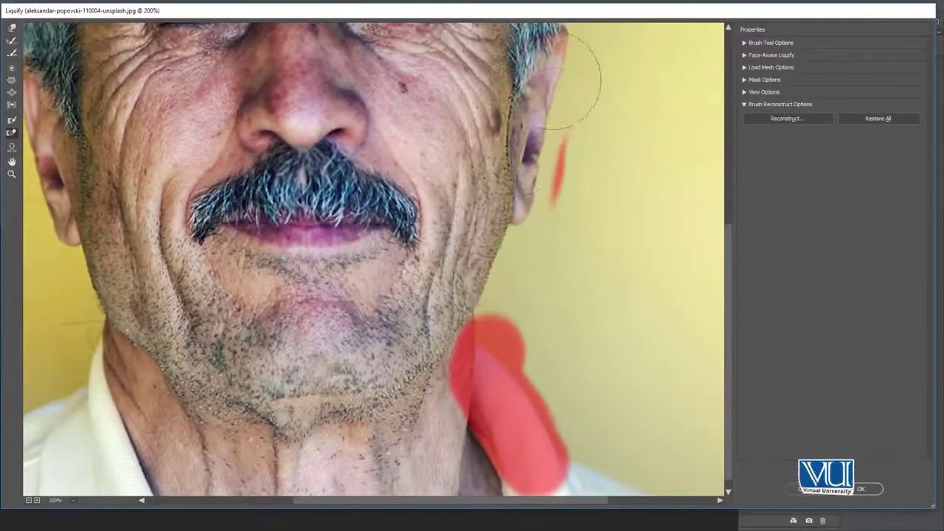
left_click_drag(544, 235, 480, 302)
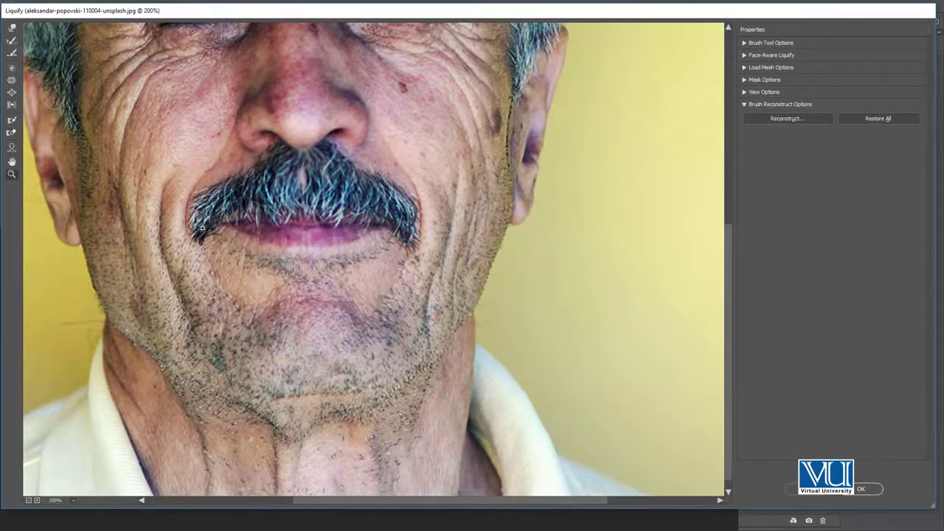
Step: Inspect the face at 200%, then return the preview to the whole portrait at 100%
left_click(178, 212, "alt")
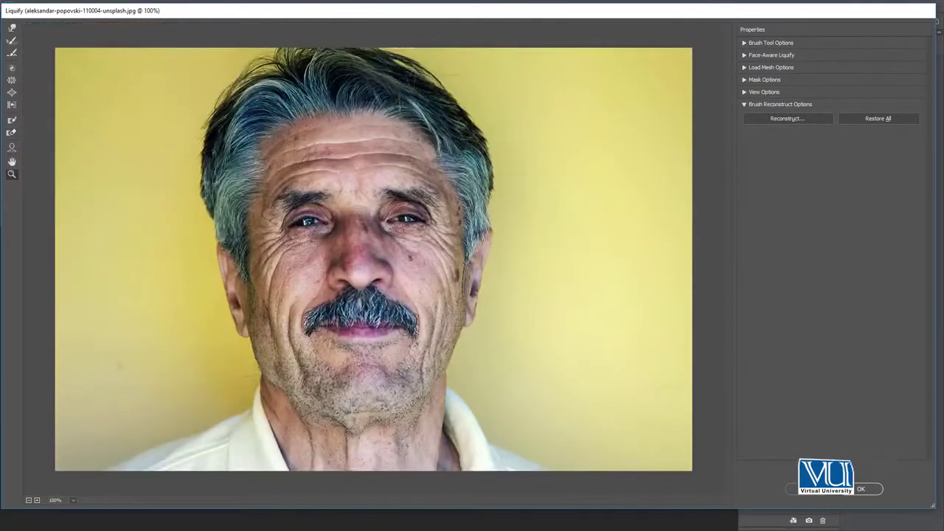
left_click(164, 238)
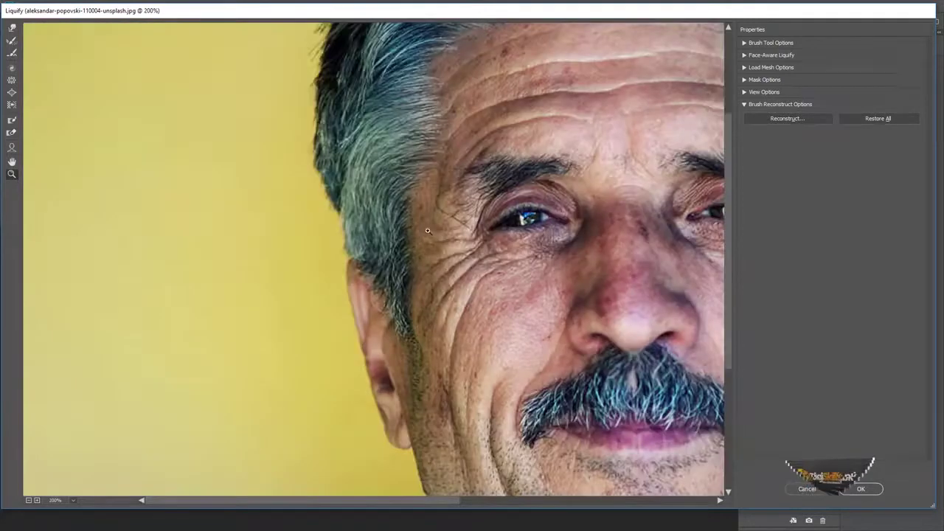
left_click(455, 238, "alt")
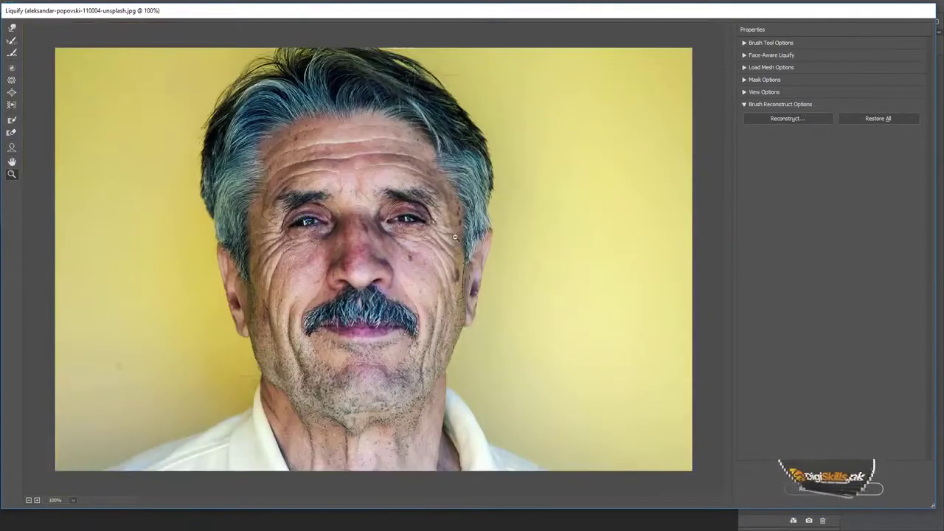
left_click(12, 174)
left_click(356, 217)
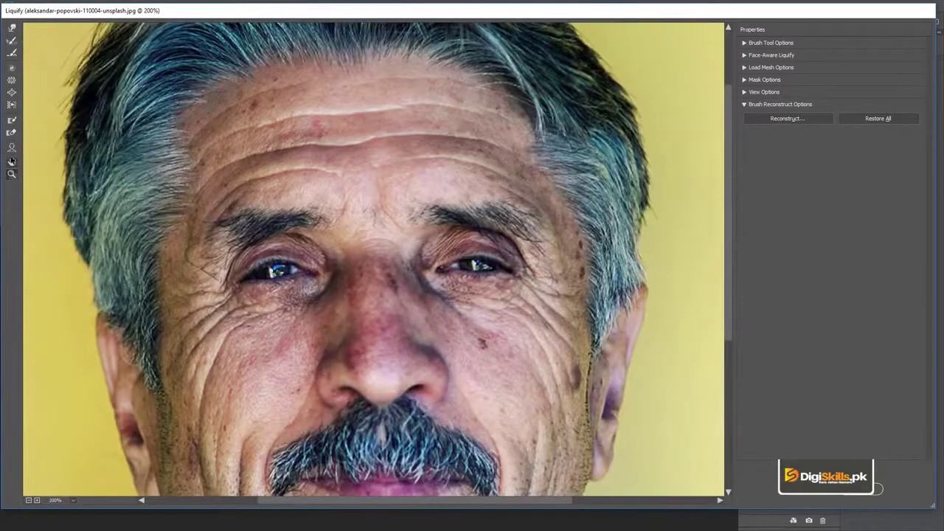
left_click_drag(258, 217, 268, 220)
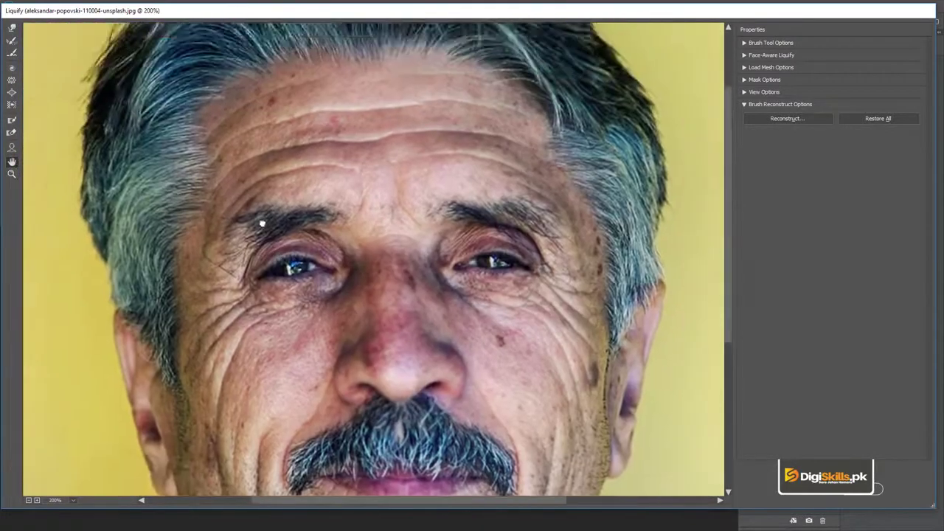
left_click(295, 296, "alt")
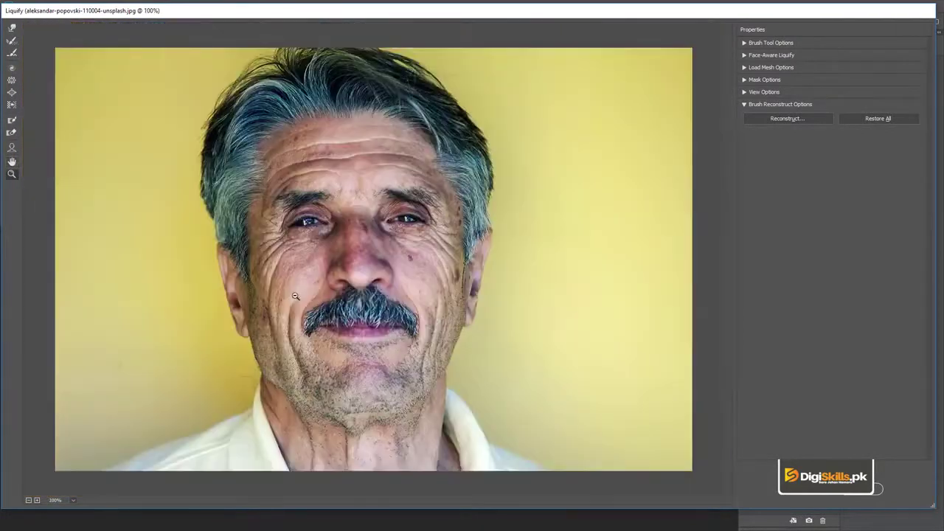
left_click(12, 28)
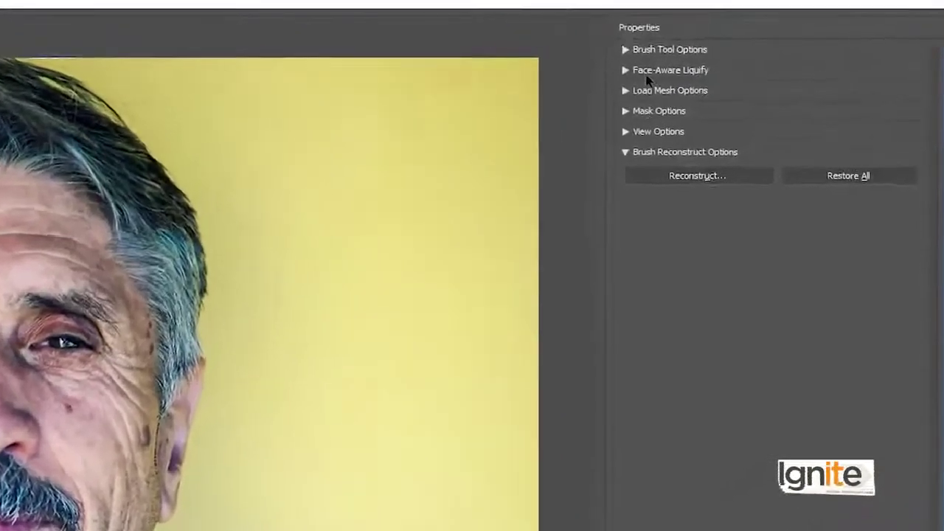
Step: Link both eyes and set Eye Size 77, Eye Height 26, Eye Width 47, Eye Tilt 22
left_click(521, 84)
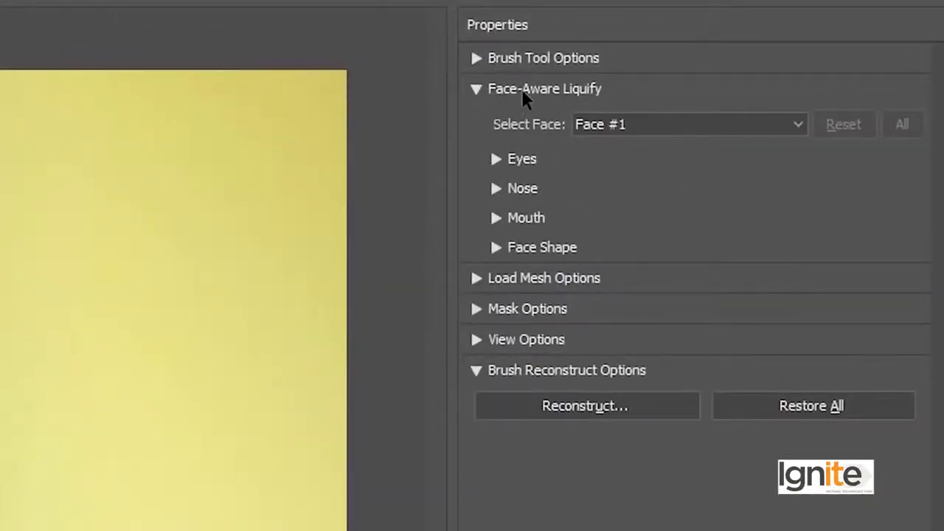
left_click(498, 158)
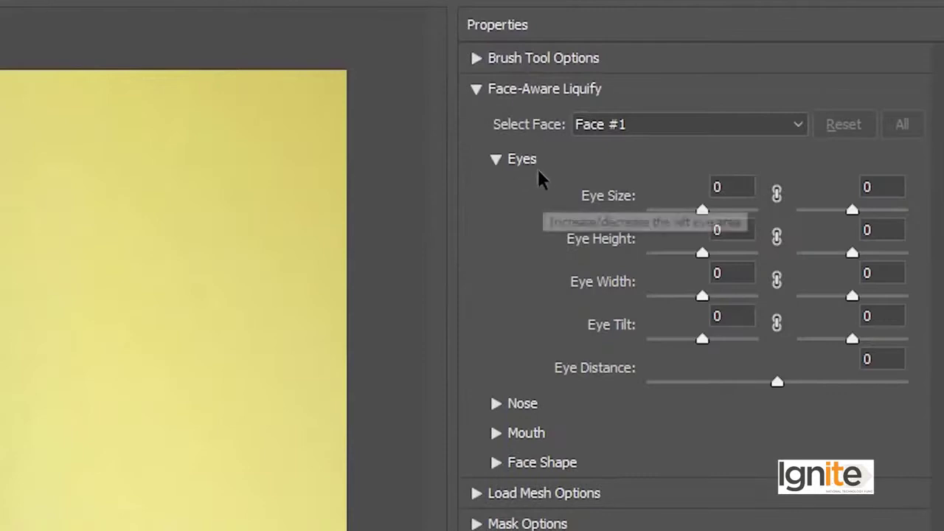
left_click(777, 193)
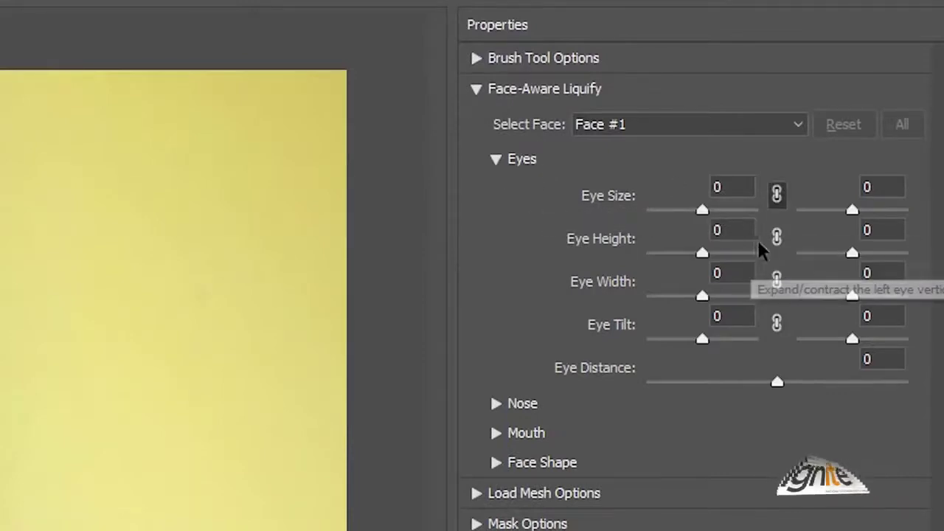
left_click(777, 236)
left_click(777, 279)
left_click(777, 323)
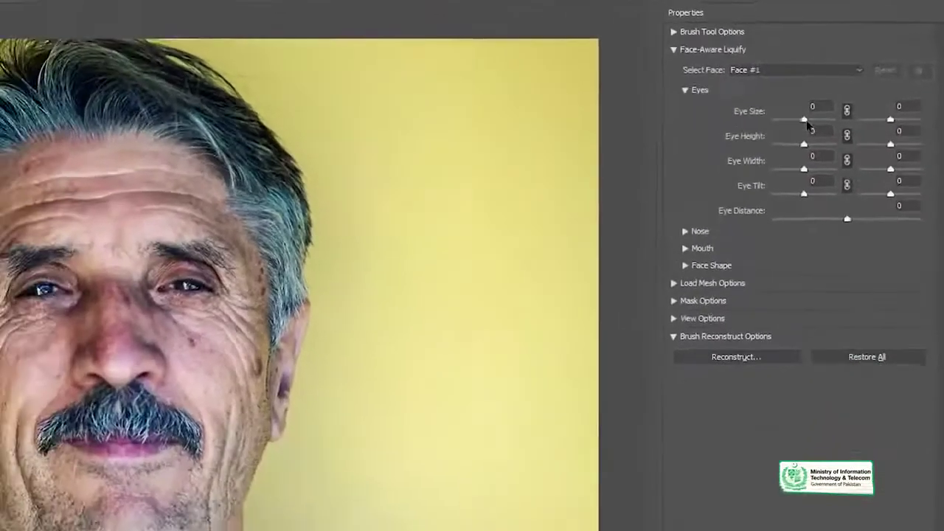
left_click_drag(777, 151, 848, 111)
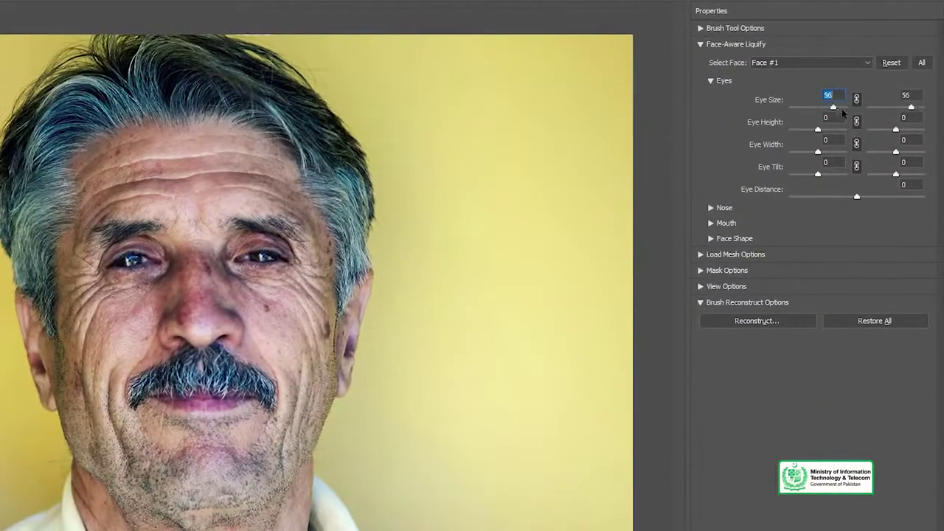
mouse_move(845, 109)
left_mouse_down()
mouse_move(833, 110)
mouse_move(870, 107)
left_mouse_up()
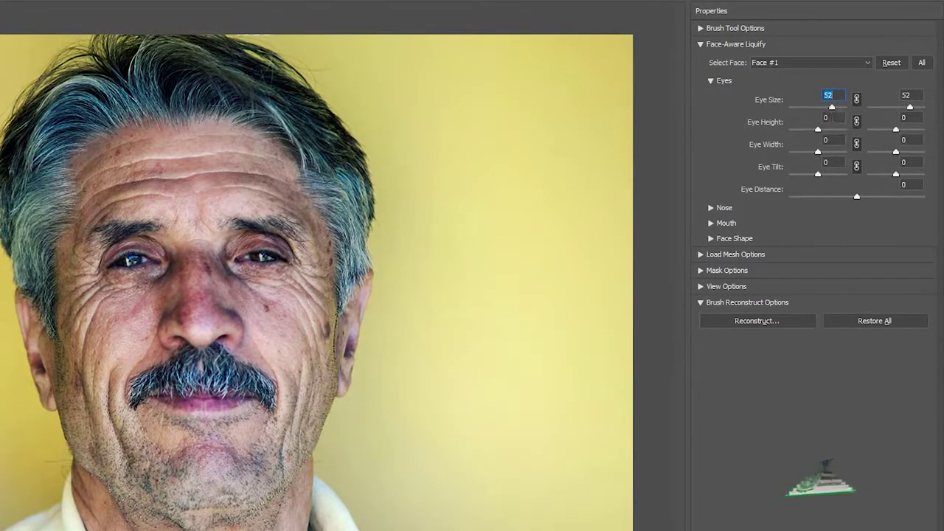
mouse_move(818, 130)
left_mouse_down()
mouse_move(826, 137)
mouse_move(837, 109)
left_mouse_up()
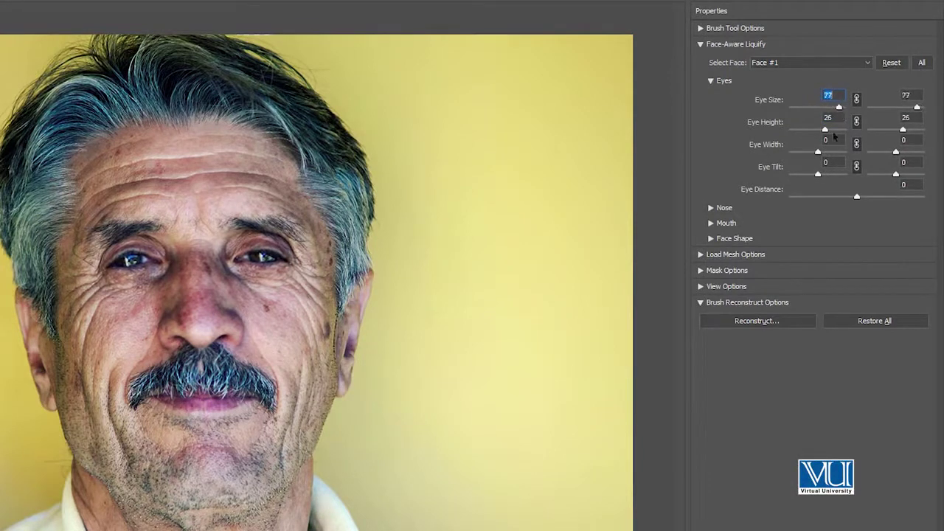
mouse_move(818, 152)
left_mouse_down()
mouse_move(832, 156)
mouse_move(819, 177)
left_mouse_up()
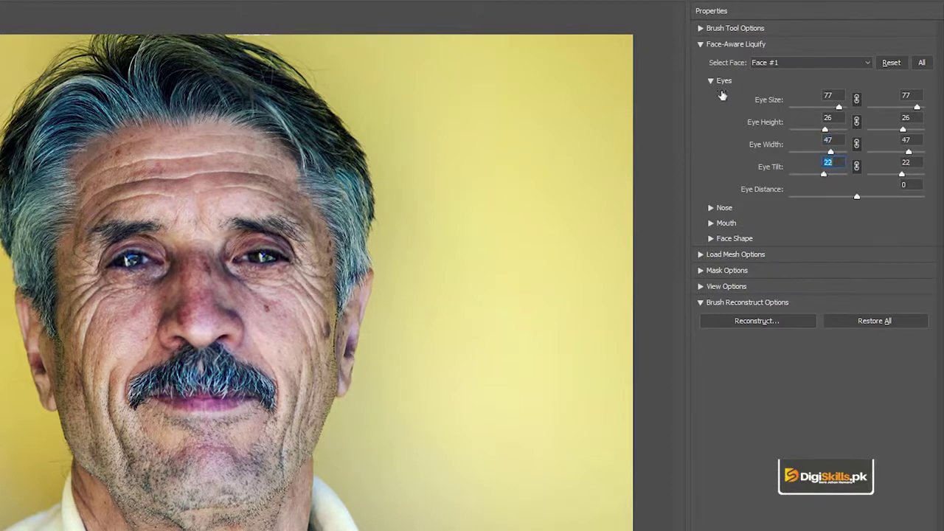
Step: In the Nose section, set Nose Height to 35 and Nose Width to -30
left_click(711, 209)
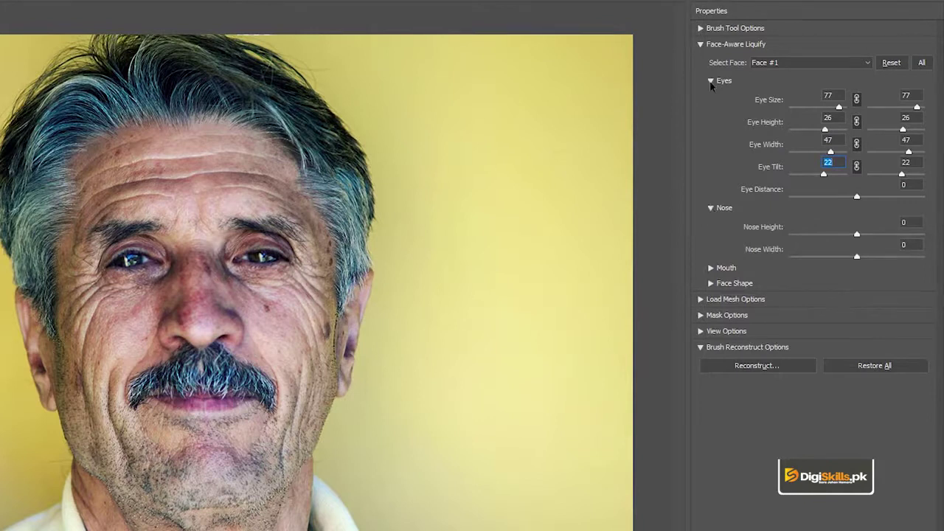
mouse_move(857, 235)
left_mouse_down()
mouse_move(883, 244)
mouse_move(868, 258)
left_mouse_up()
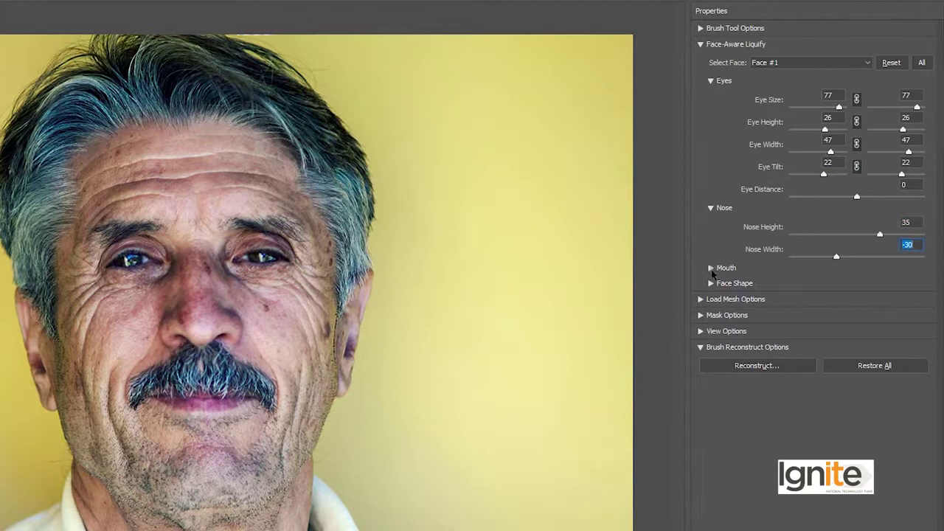
left_click(712, 270)
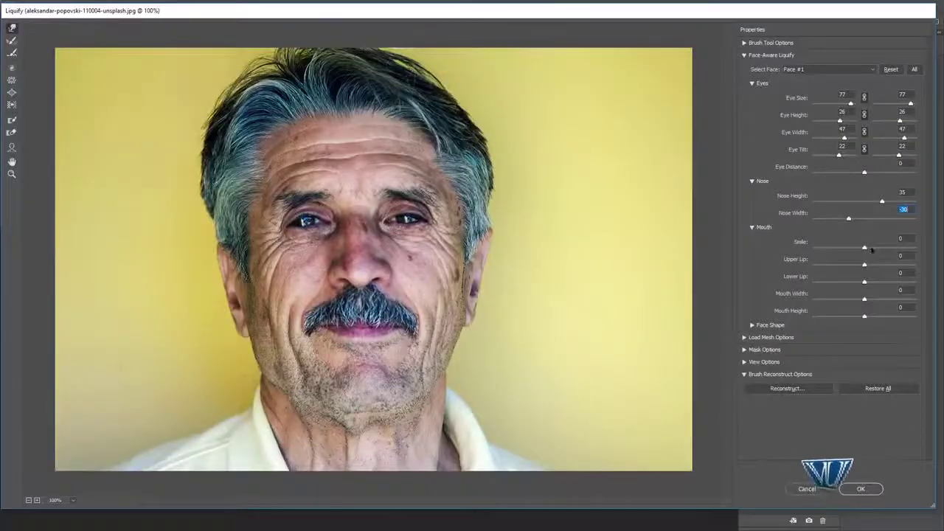
Step: Set the Mouth sliders: Smile 37, Upper Lip 22, Lower Lip 26, Width 19, Height 12
left_click_drag(868, 250, 893, 251)
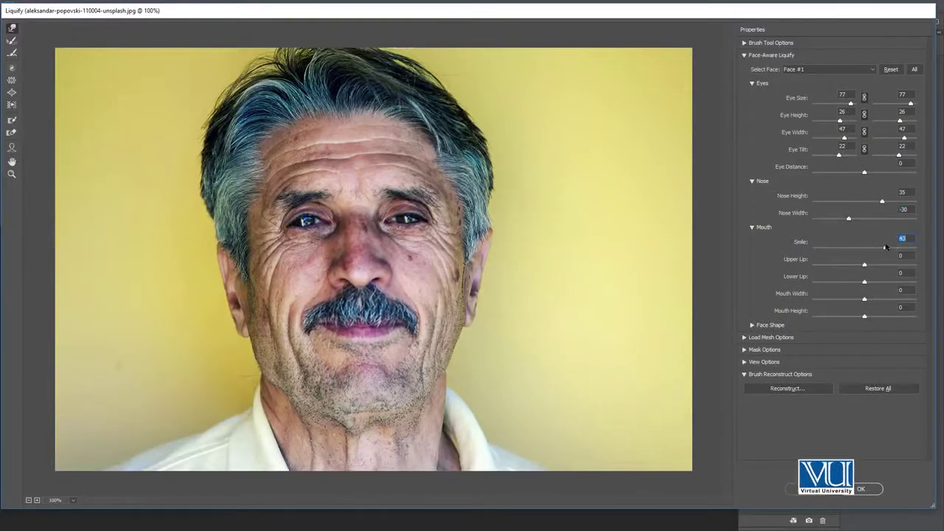
left_click_drag(865, 265, 871, 265)
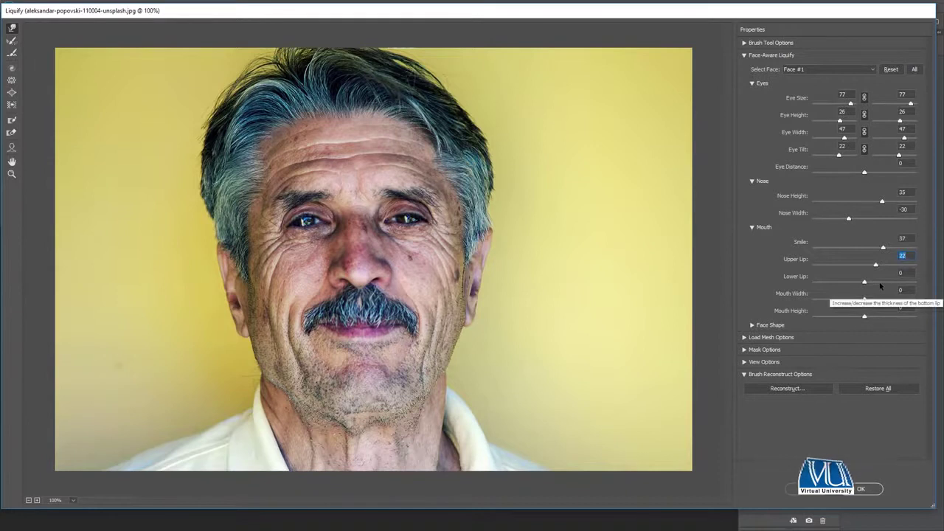
left_click_drag(867, 285, 879, 287)
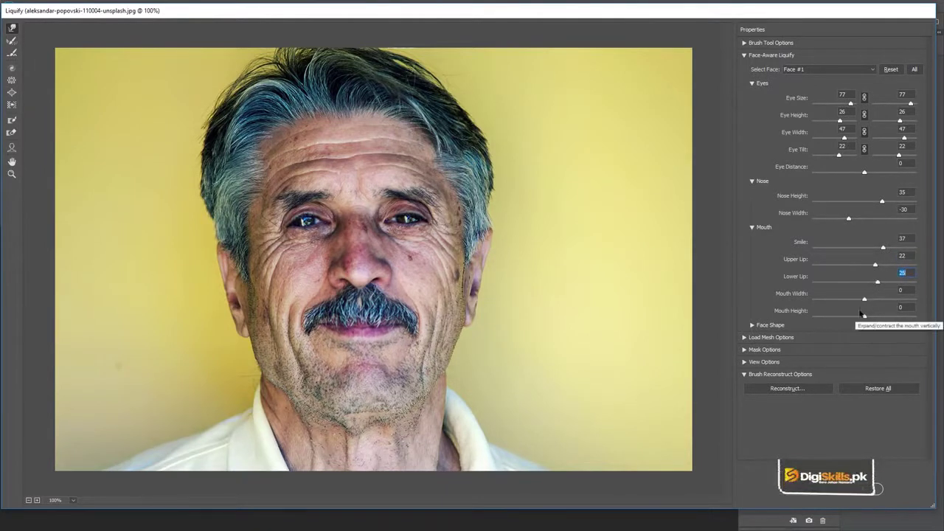
left_click_drag(866, 299, 880, 299)
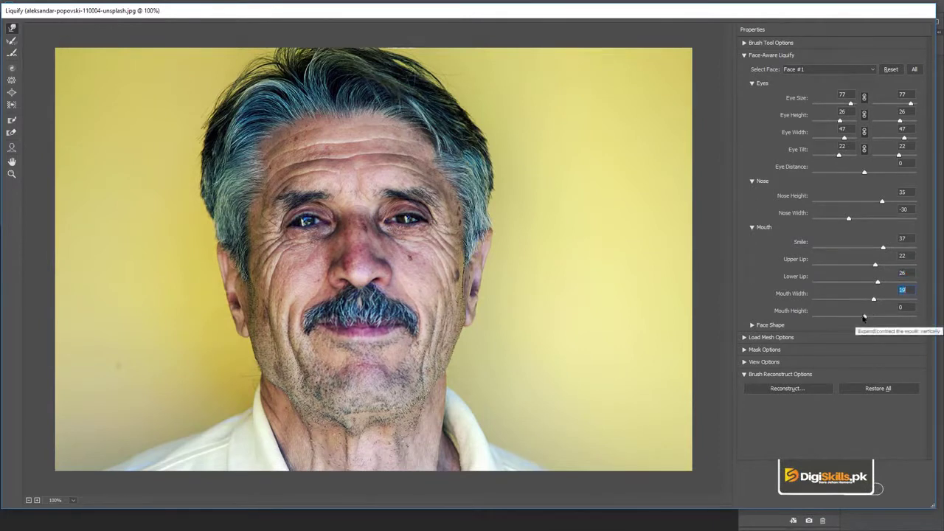
left_click_drag(865, 317, 884, 318)
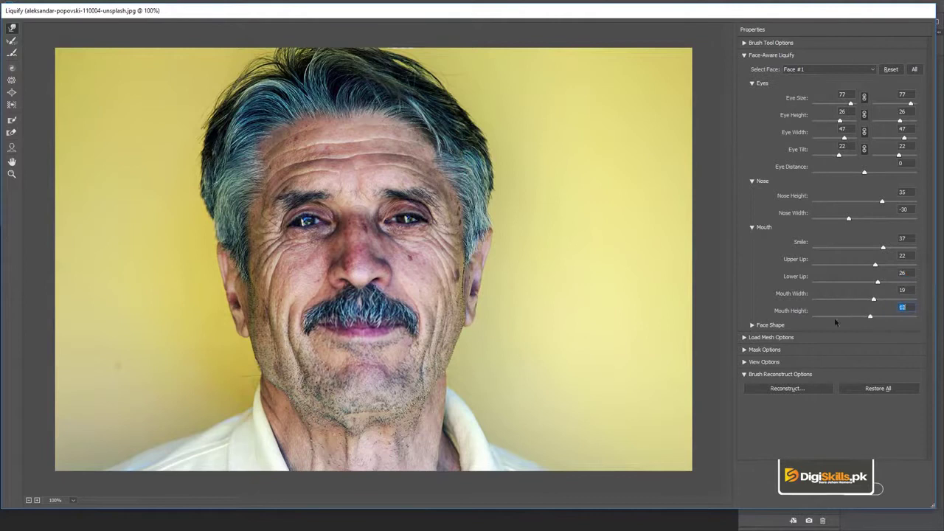
left_click(751, 325)
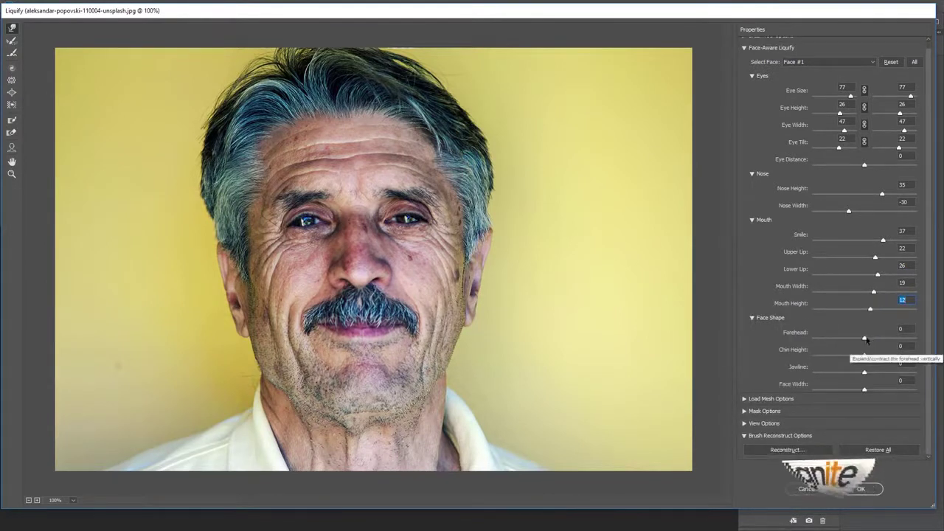
Step: Raise Forehead to 14 and Chin Height to 20; lower Jawline to -65, Face Width to -16
mouse_move(865, 337)
left_mouse_down()
mouse_move(889, 340)
mouse_move(877, 341)
left_mouse_up()
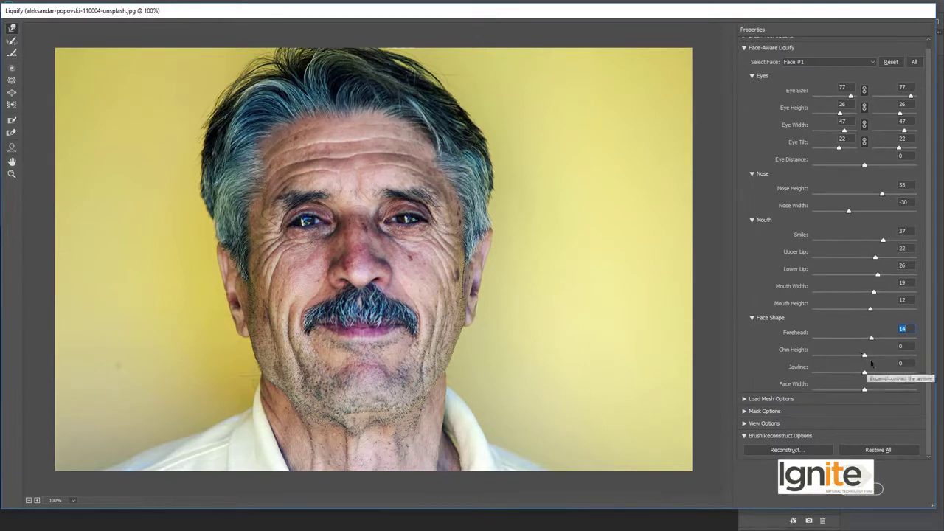
left_click_drag(864, 355, 880, 362)
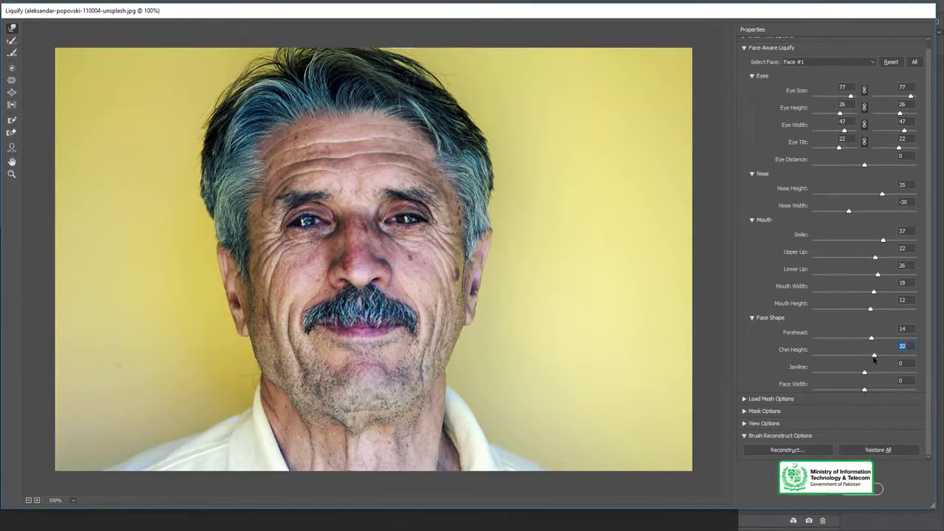
left_click_drag(865, 373, 832, 372)
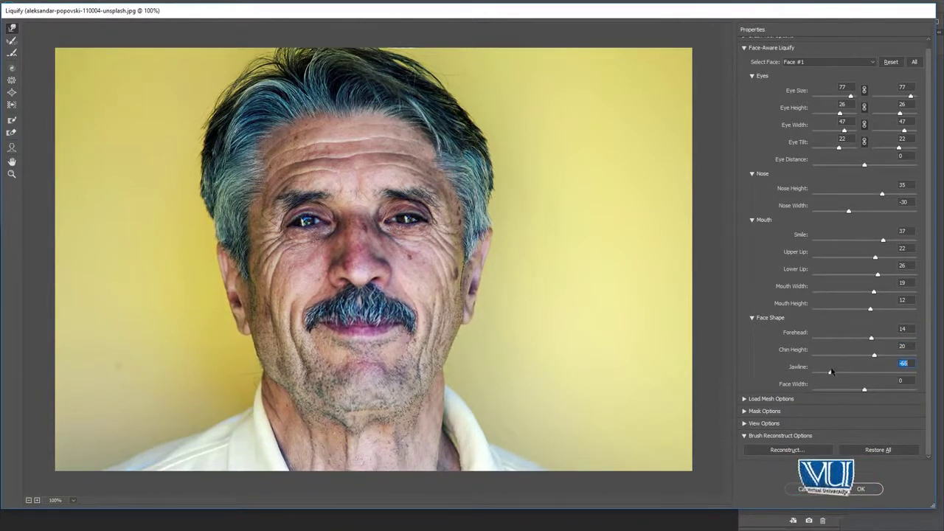
left_click_drag(865, 390, 861, 392)
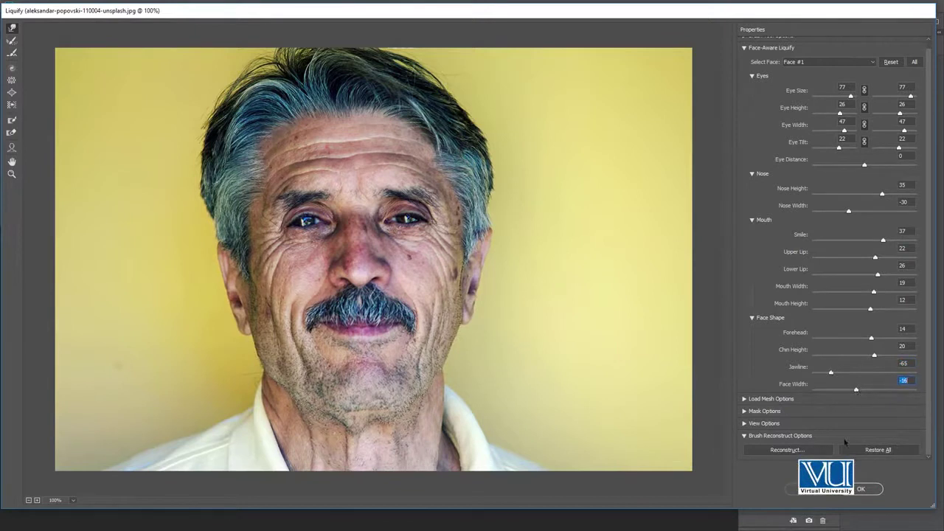
Step: Commit the Liquify to Layer 0 and toggle undo to compare the face before and after
left_click(861, 490)
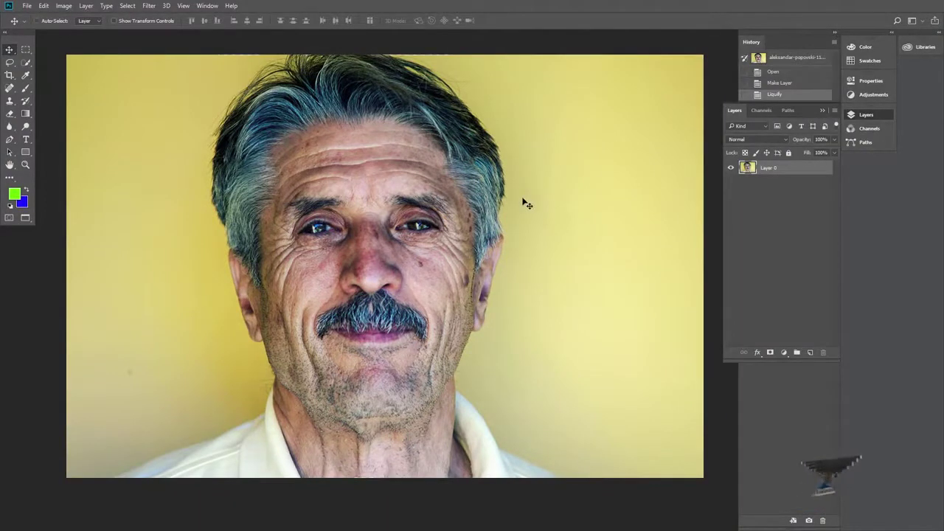
key("ctrl+z")
key("ctrl+z")
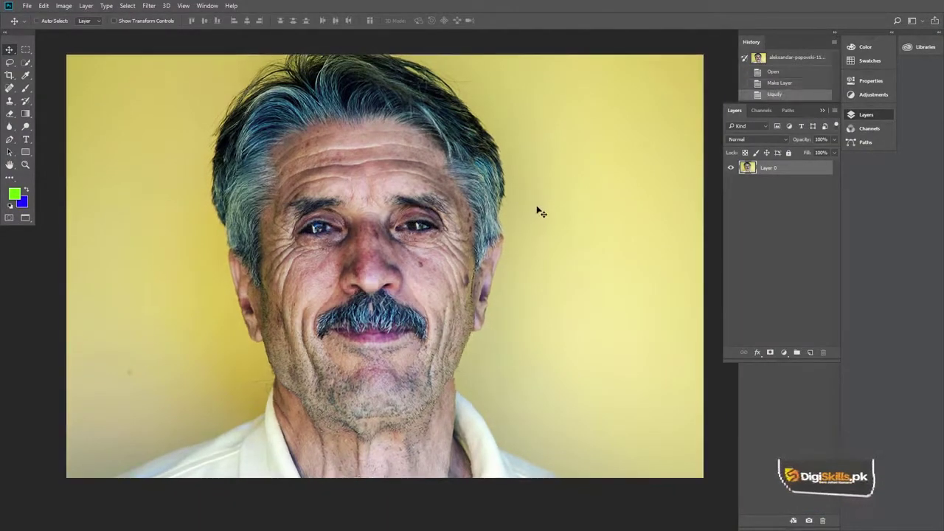
key("ctrl+z")
key("ctrl+z")
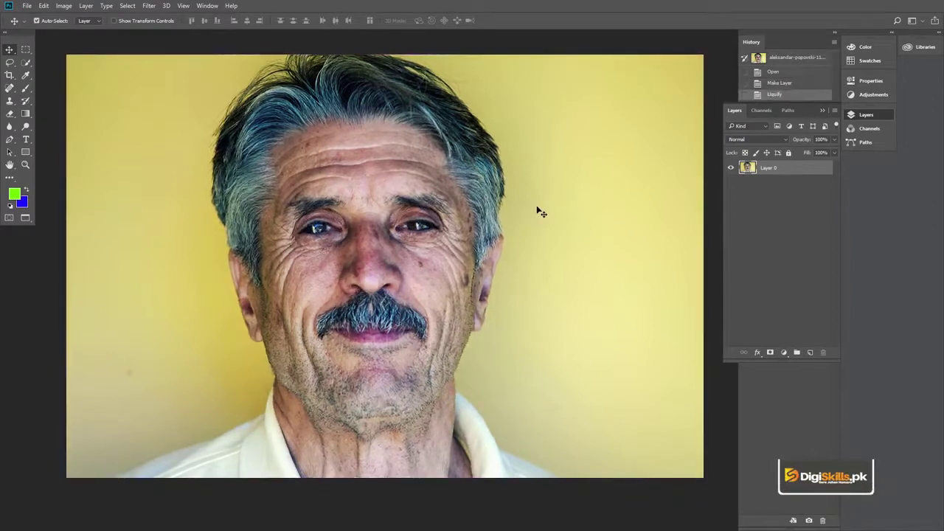
key("ctrl+z")
key("ctrl+z")
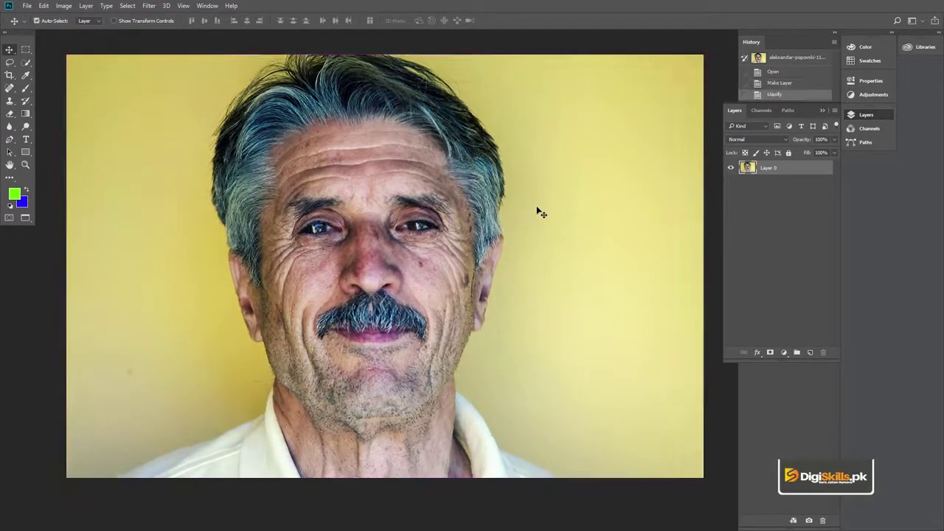